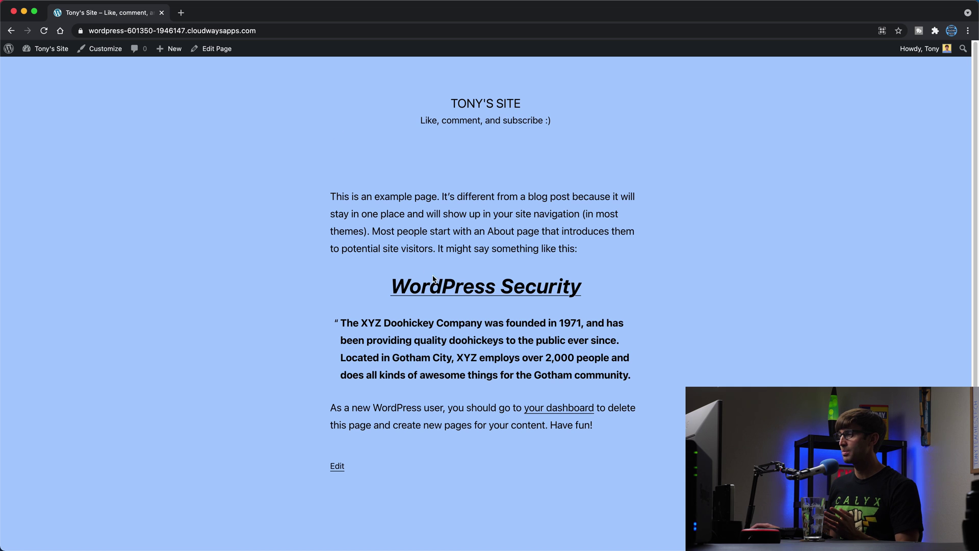
Open the WordPress Security post, look through it, then return to the example page.
left_click(448, 290)
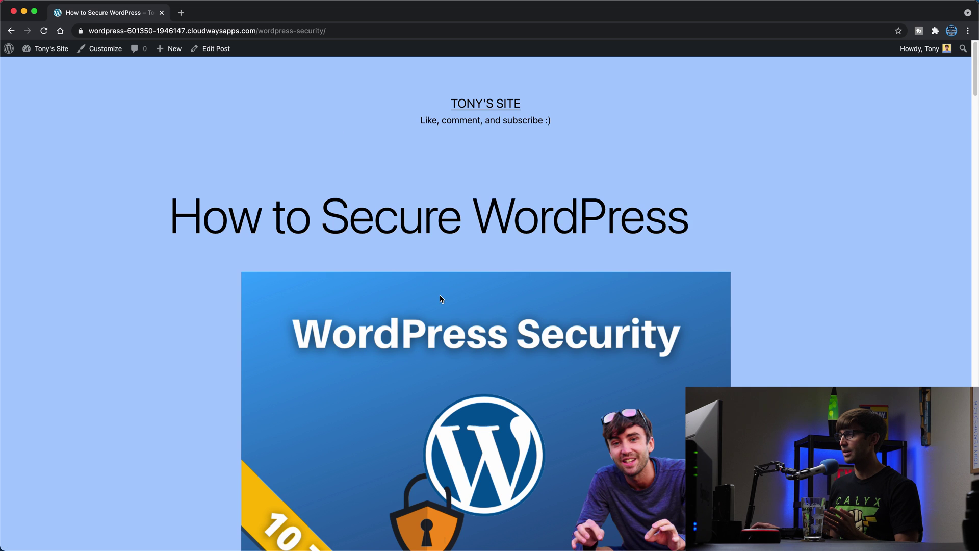
scroll(441, 299, "down", 5)
scroll(441, 299, "down", 15)
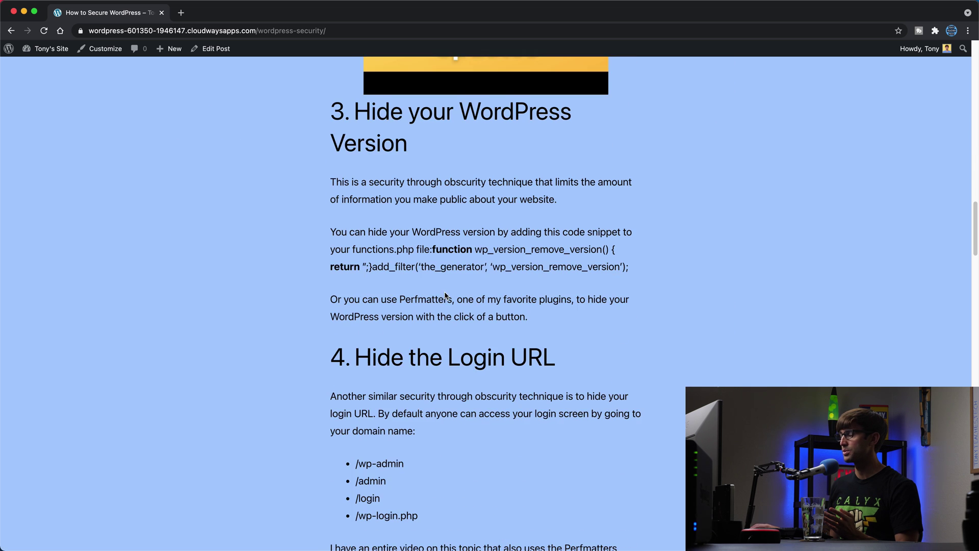
scroll(445, 296, "up", 10)
scroll(445, 296, "up", 10)
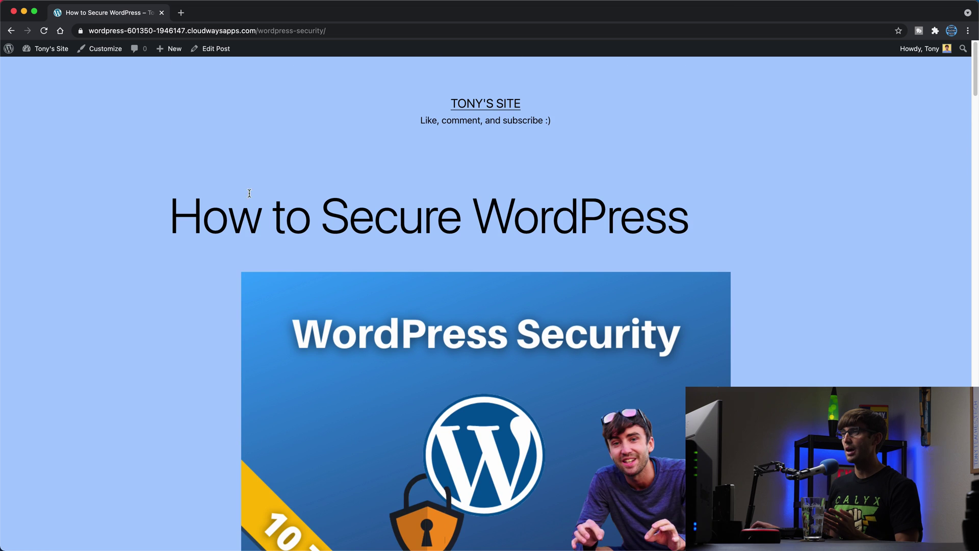
left_click(10, 31)
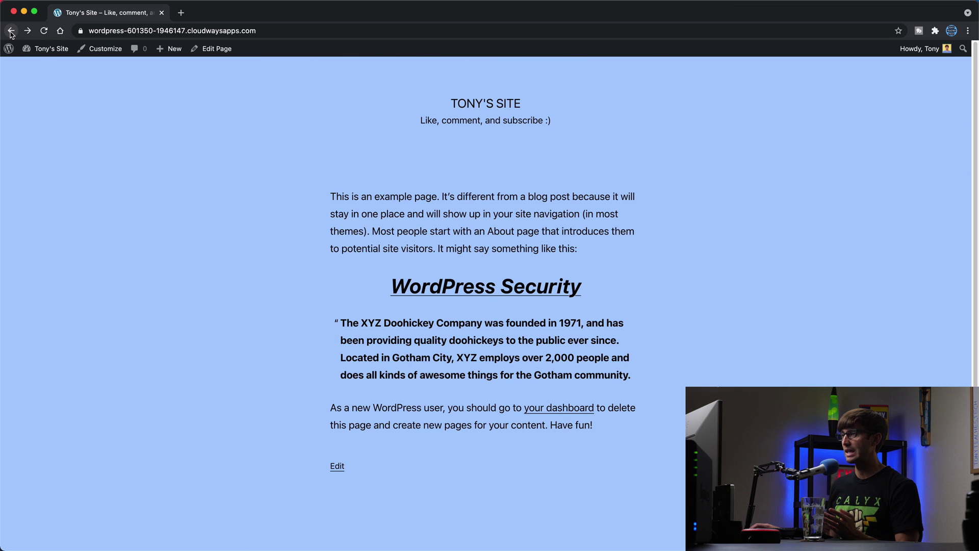
From the admin dashboard, search the plugin directory for 'amp', then install and activate AMP.
mouse_move(51, 49)
left_click(38, 66)
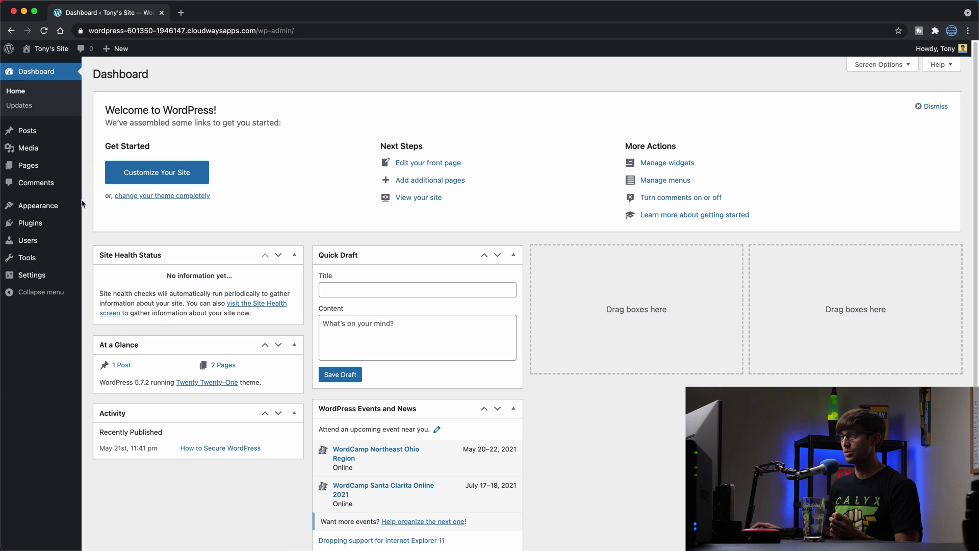
left_click(69, 228)
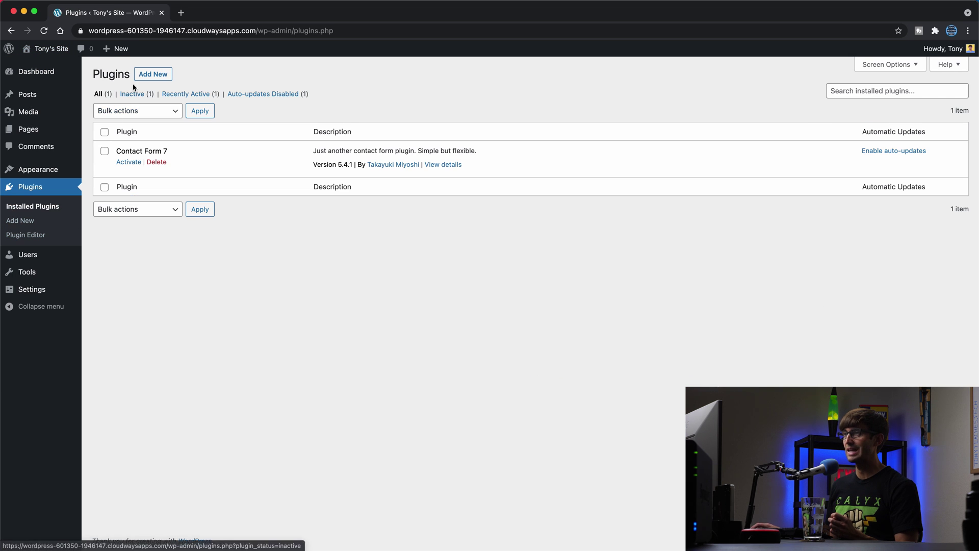
left_click(153, 74)
left_click(835, 104)
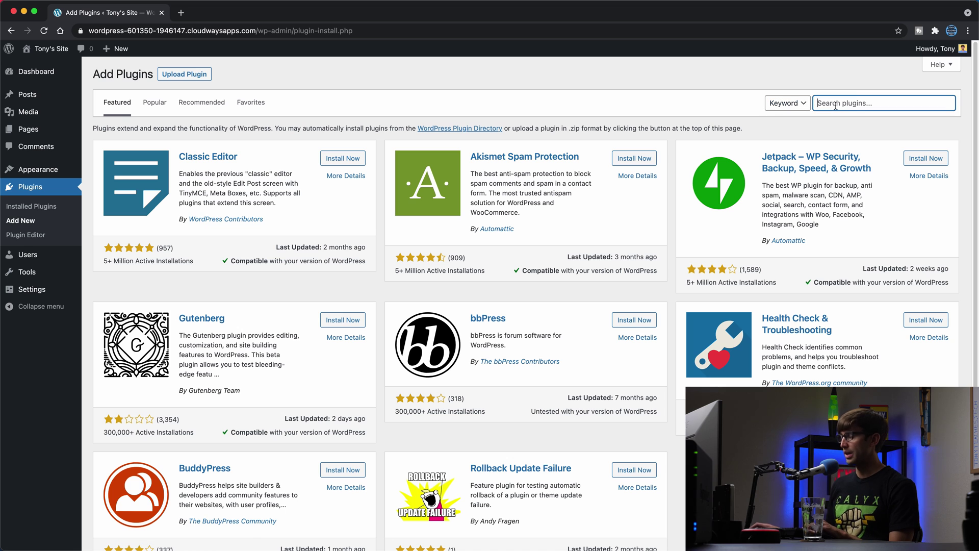
type("amp")
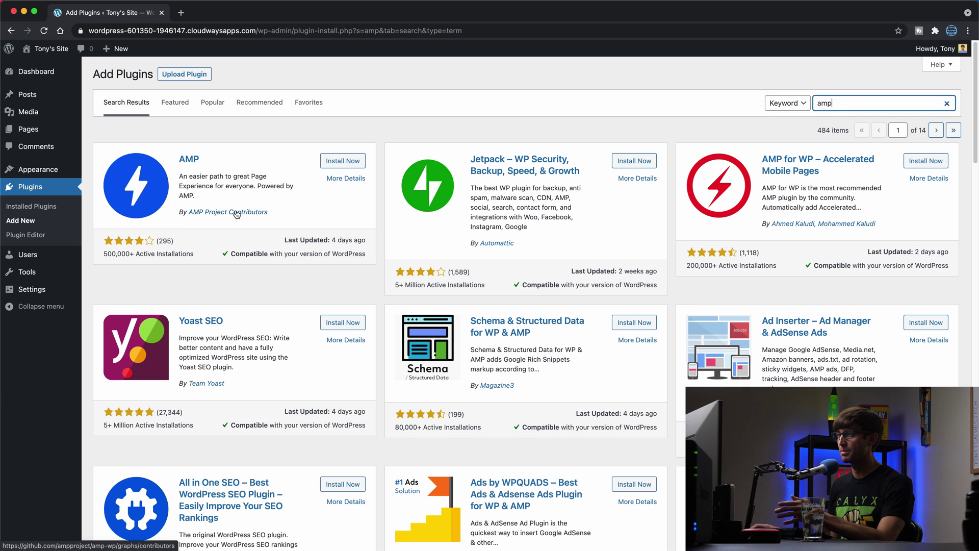
left_click(341, 160)
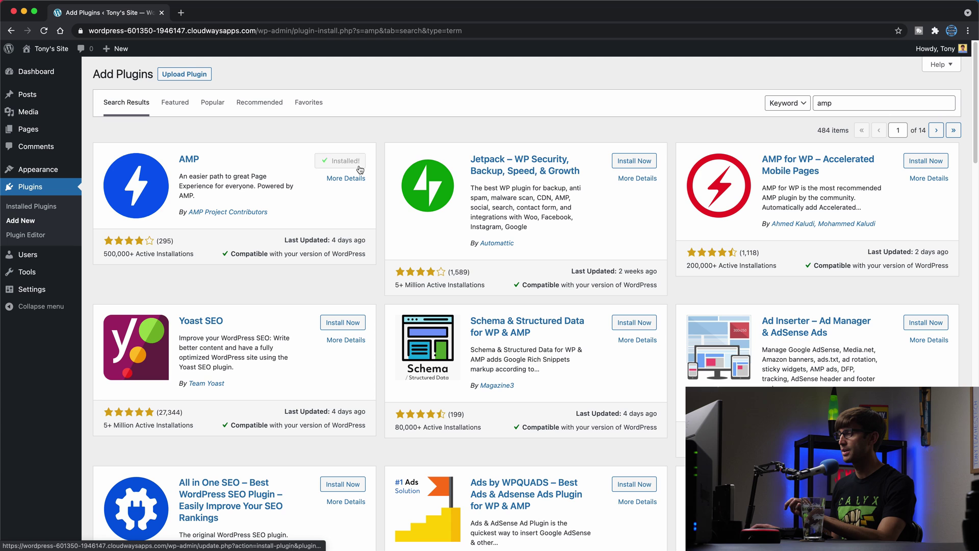
left_click(355, 166)
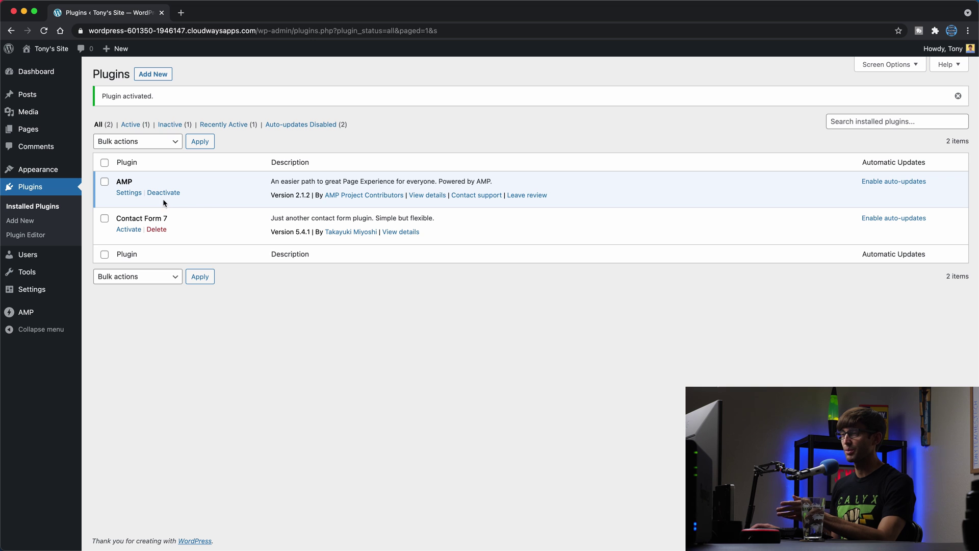
Relaunch the AMP setup wizard from the plugin's settings and move past the Welcome step.
left_click(134, 196)
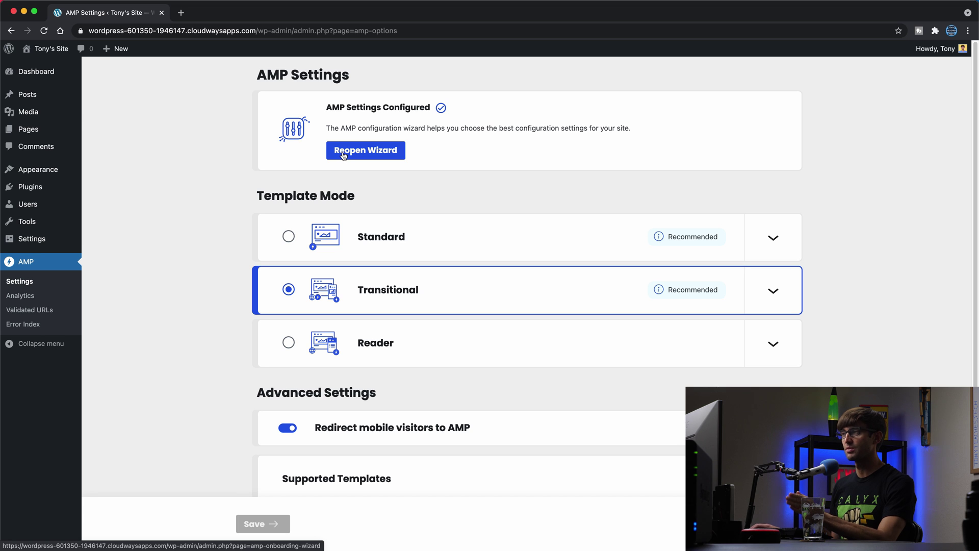
left_click(343, 156)
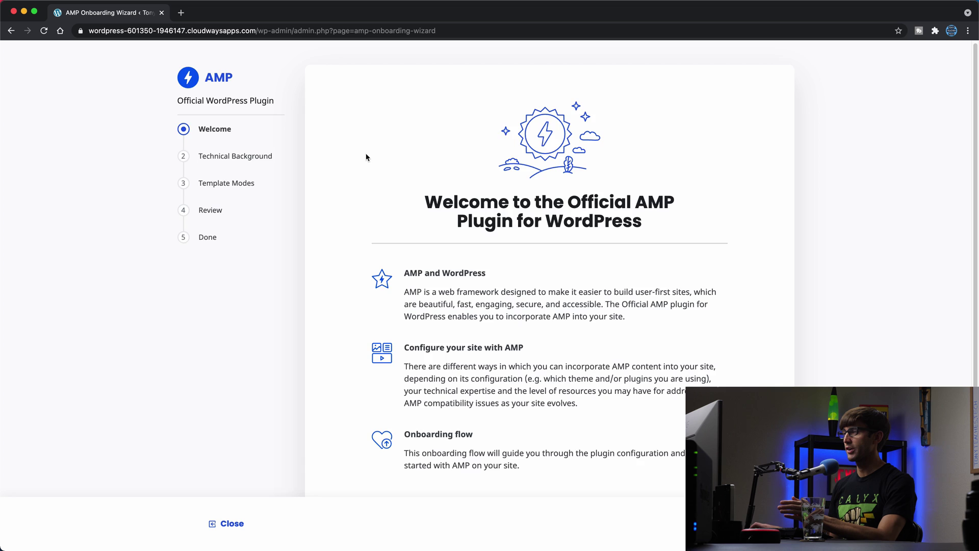
scroll(365, 163, "down", 2)
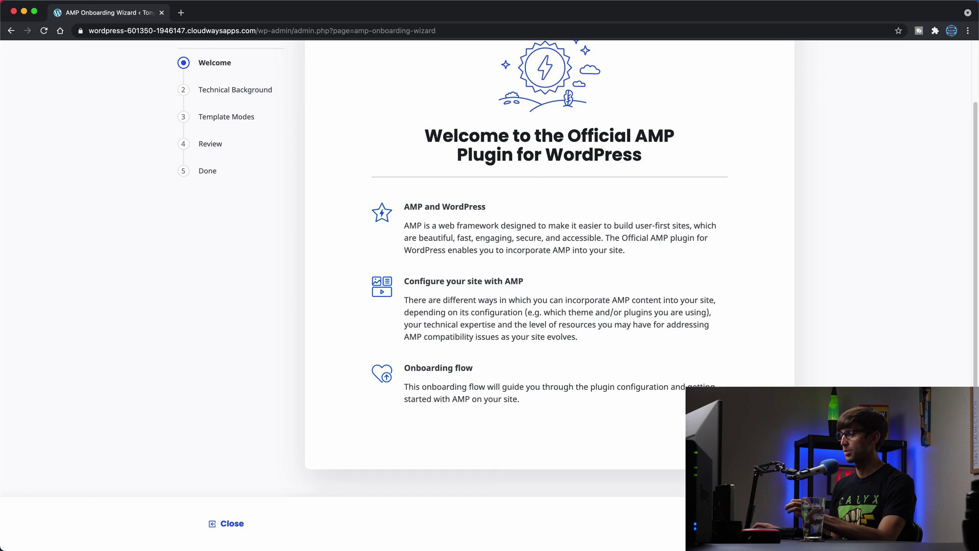
left_click(767, 523)
Read through Technical Background and the Template Modes, highlighting the recommended Transitional note.
scroll(571, 390, "down", 1)
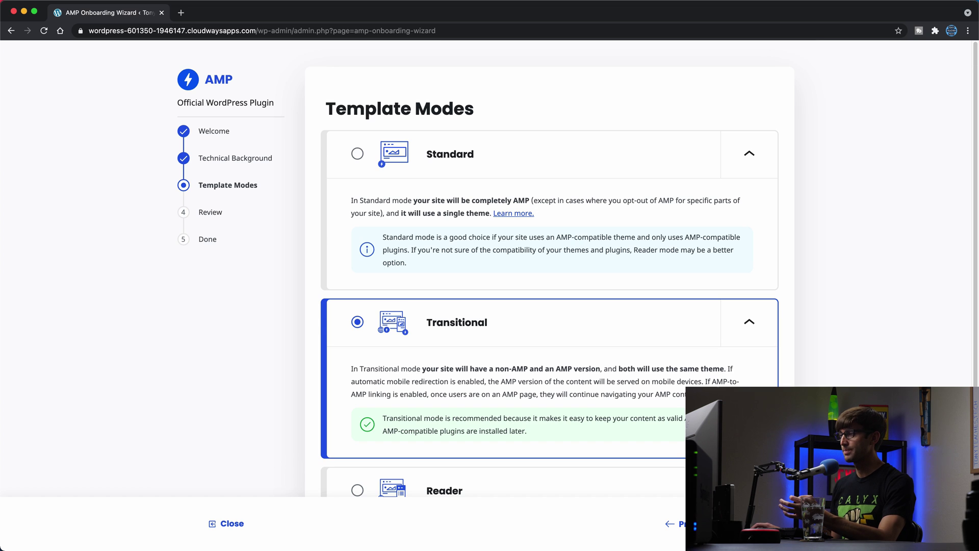
scroll(543, 312, "down", 3)
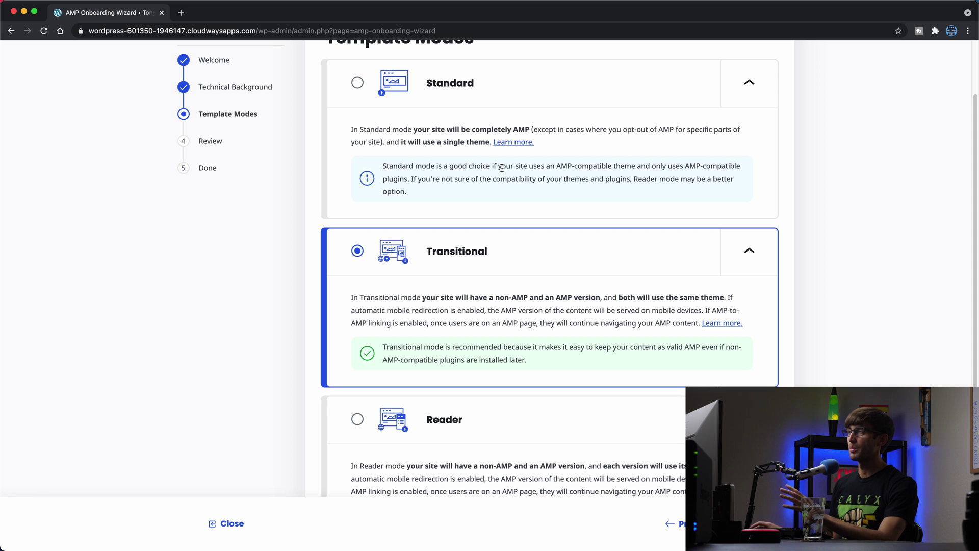
scroll(492, 275, "down", 1)
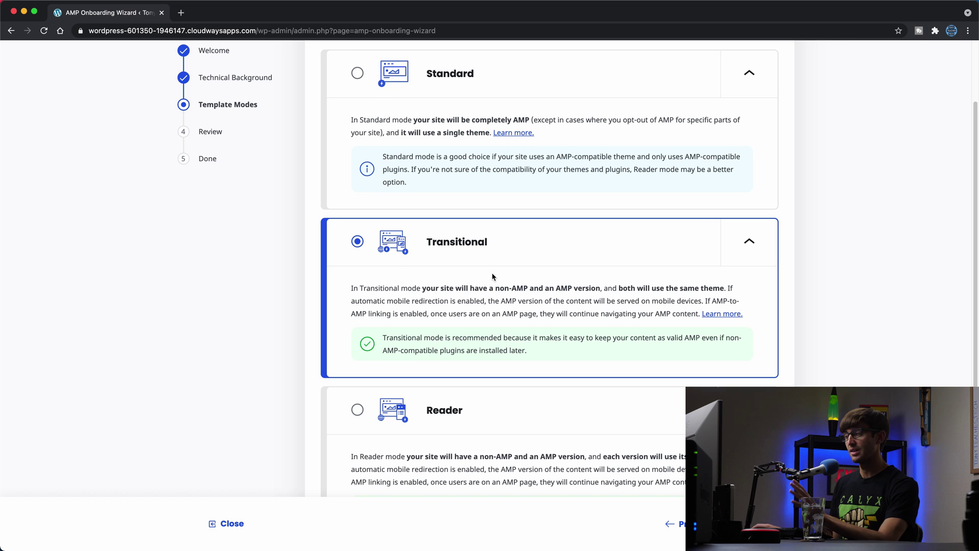
scroll(492, 275, "down", 2)
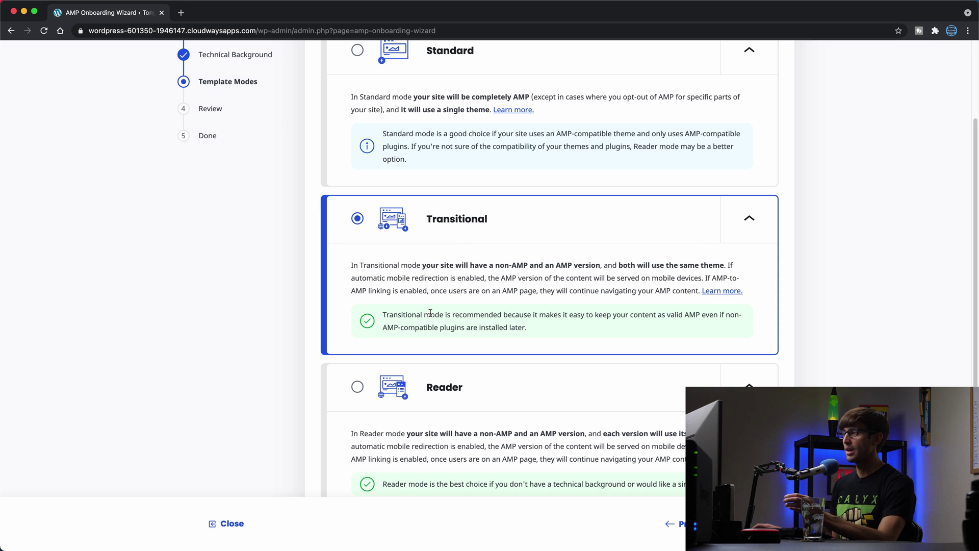
scroll(573, 305, "down", 1)
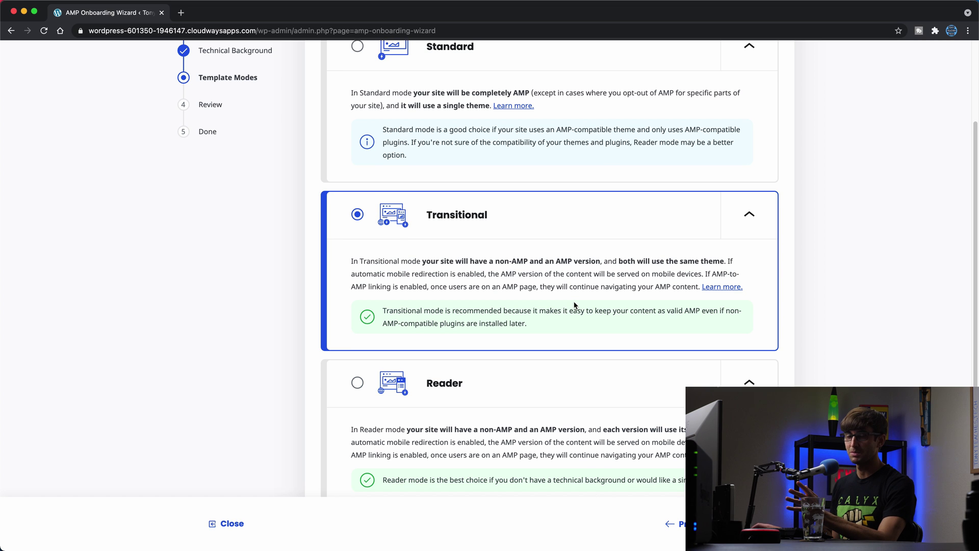
scroll(574, 305, "down", 3)
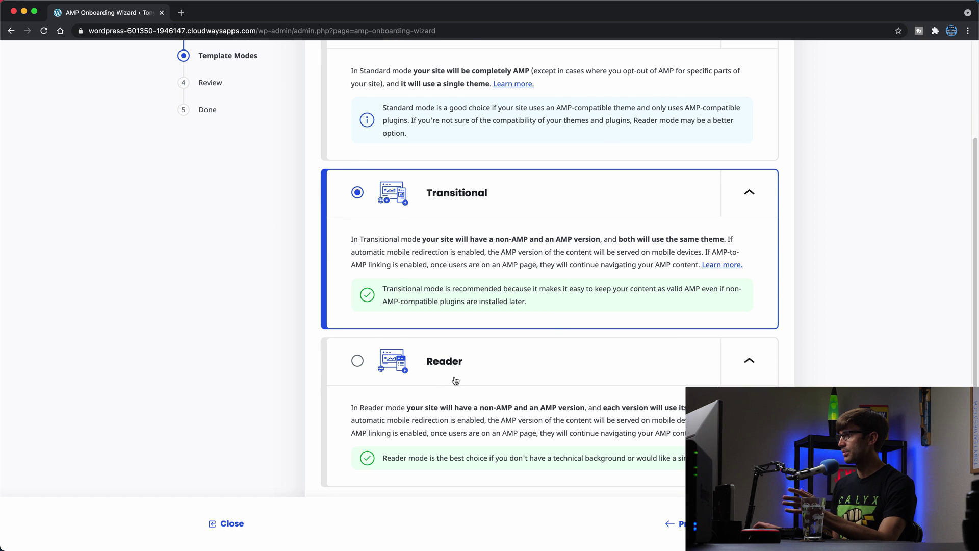
scroll(494, 383, "down", 1)
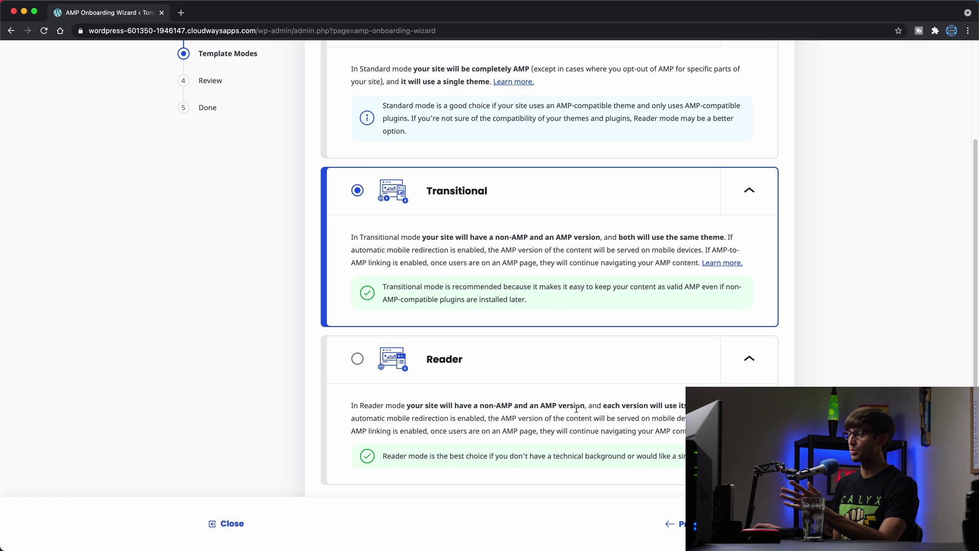
scroll(574, 409, "up", 1)
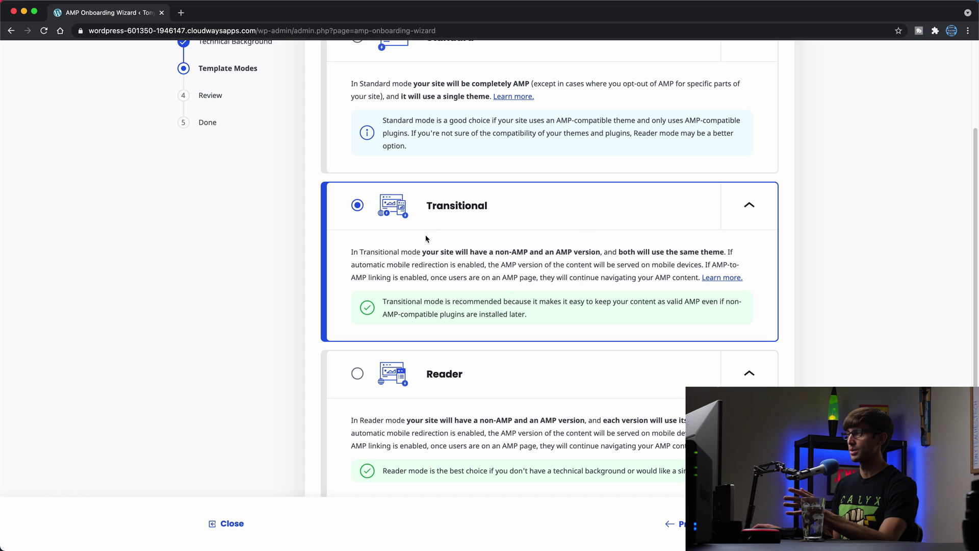
double_click(490, 303)
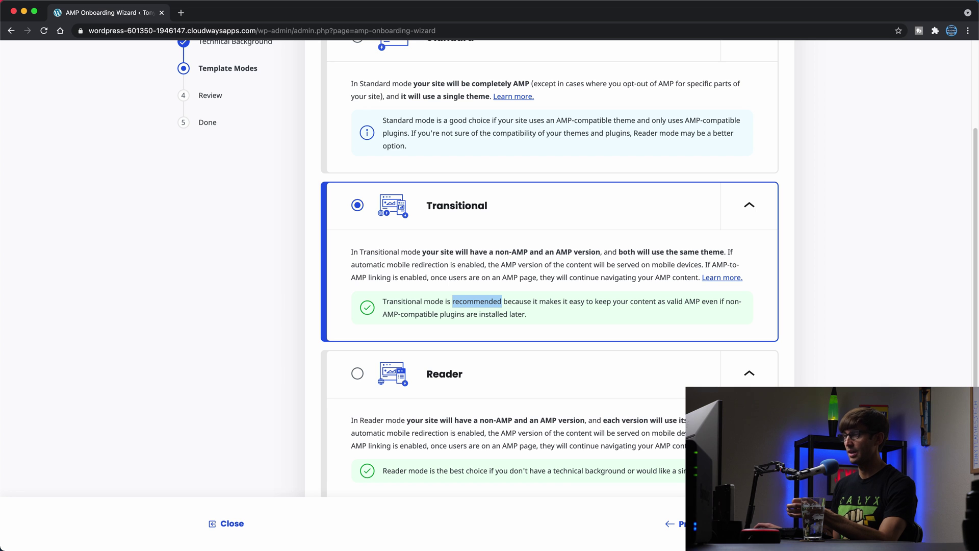
Review the Transitional mode and Twenty Twenty-One summary, then save to reach the Done screen.
left_click(765, 524)
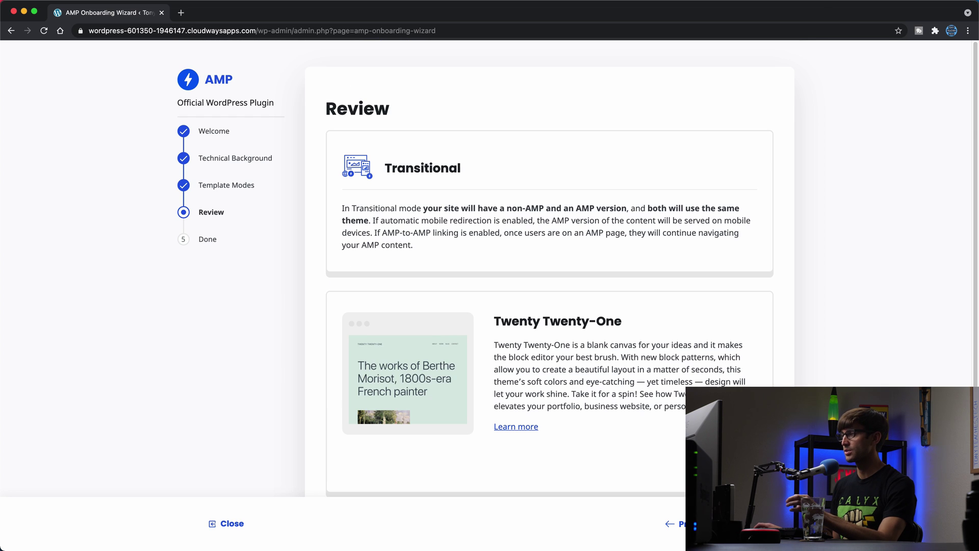
scroll(582, 368, "down", 1)
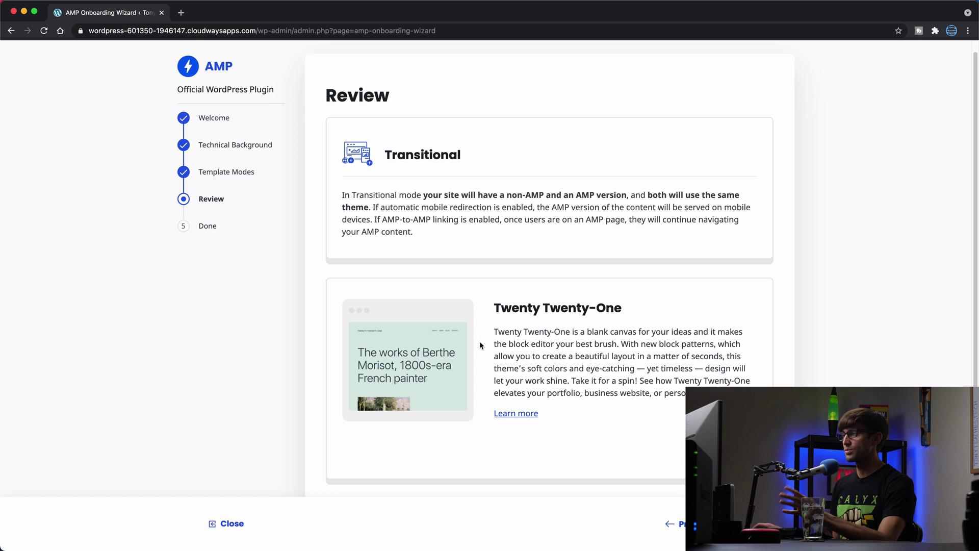
scroll(428, 184, "down", 5)
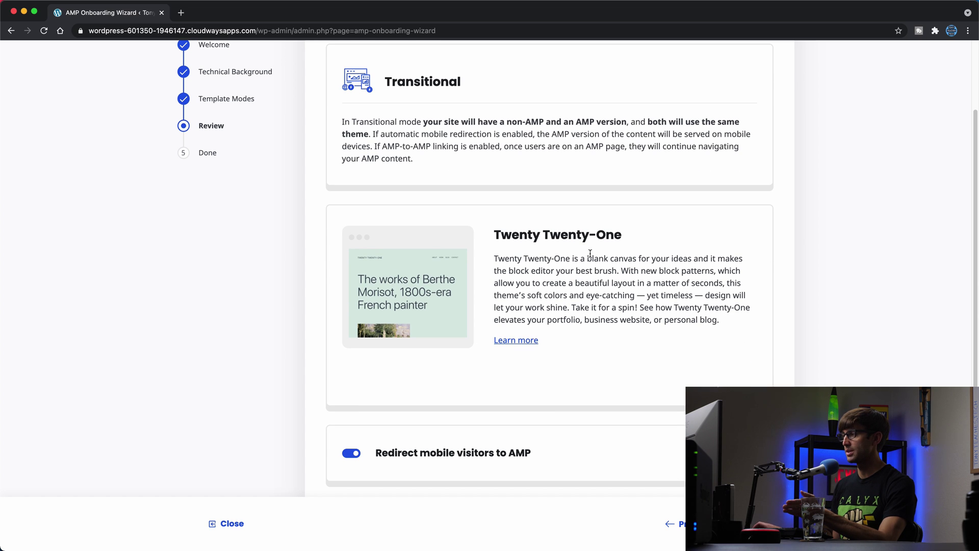
scroll(589, 253, "down", 3)
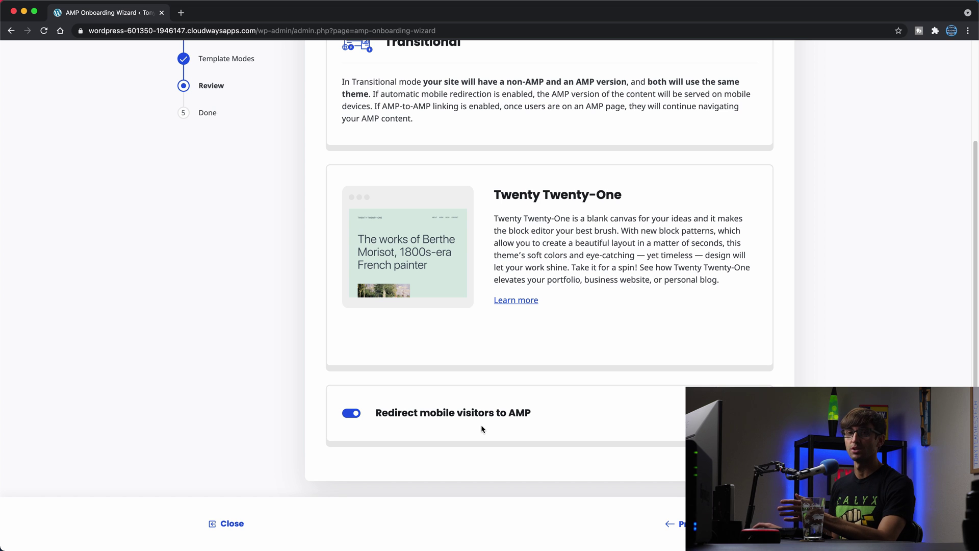
left_click(866, 524)
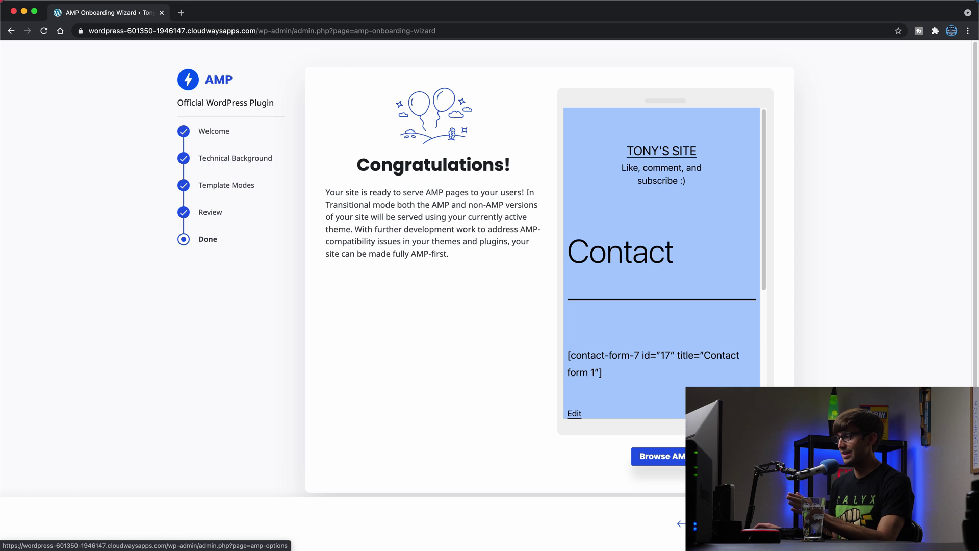
left_click(866, 524)
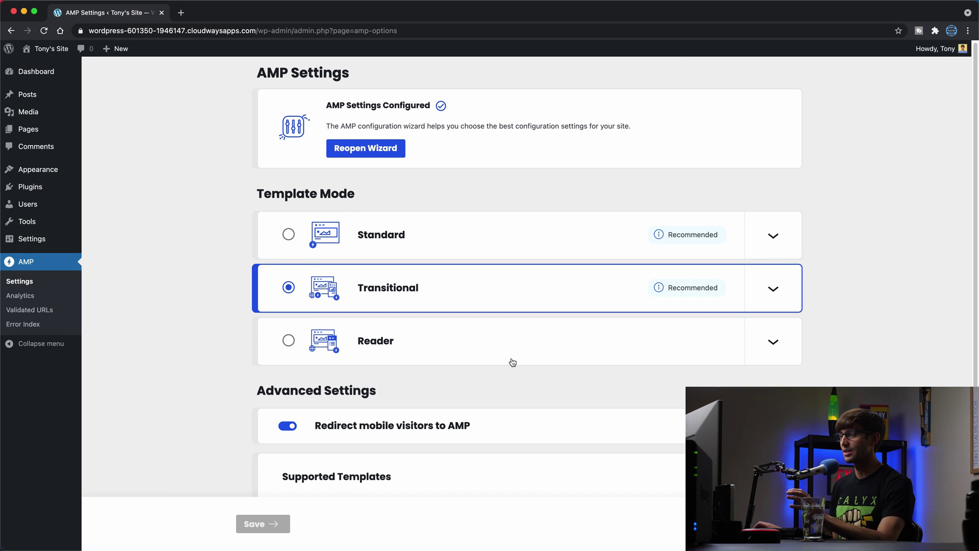
scroll(510, 362, "down", 1)
scroll(510, 362, "down", 5)
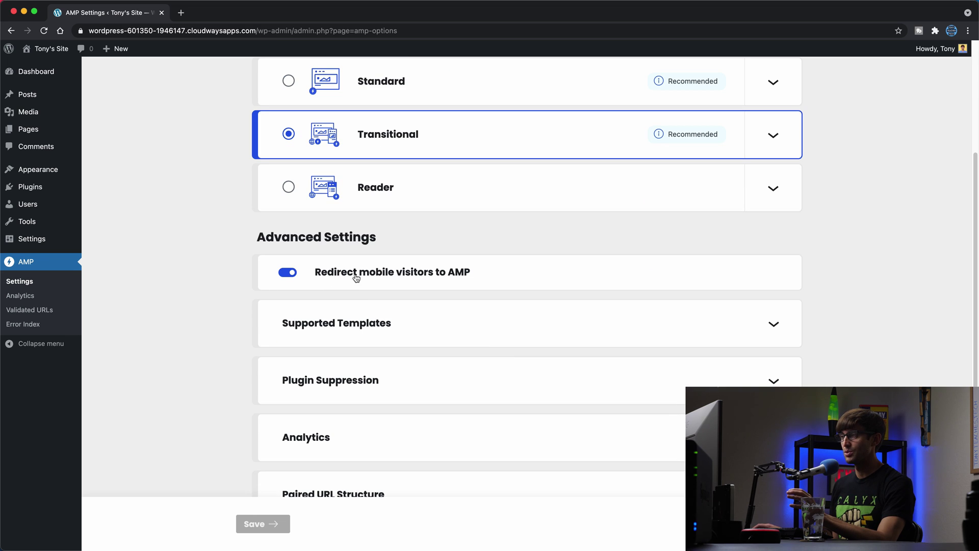
scroll(445, 280, "down", 2)
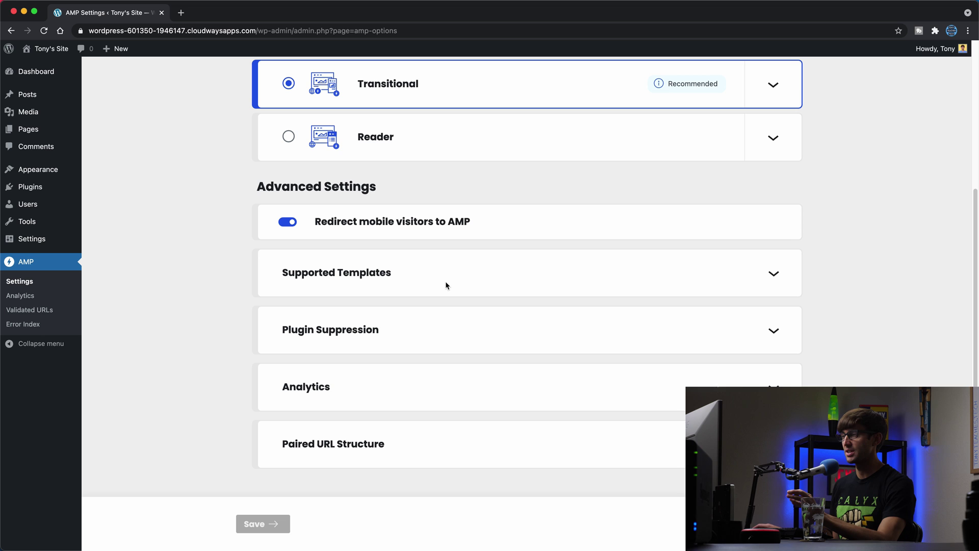
left_click(360, 445)
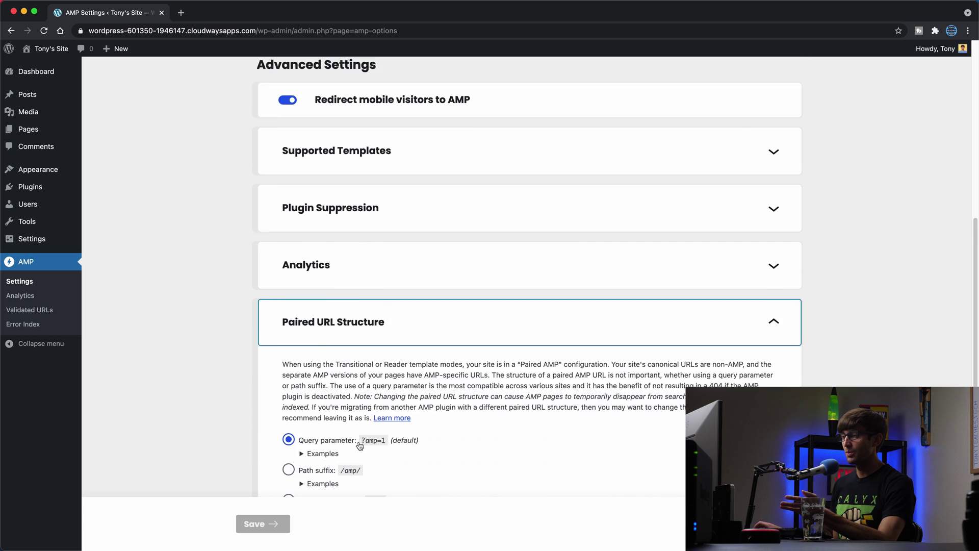
scroll(361, 445, "down", 1)
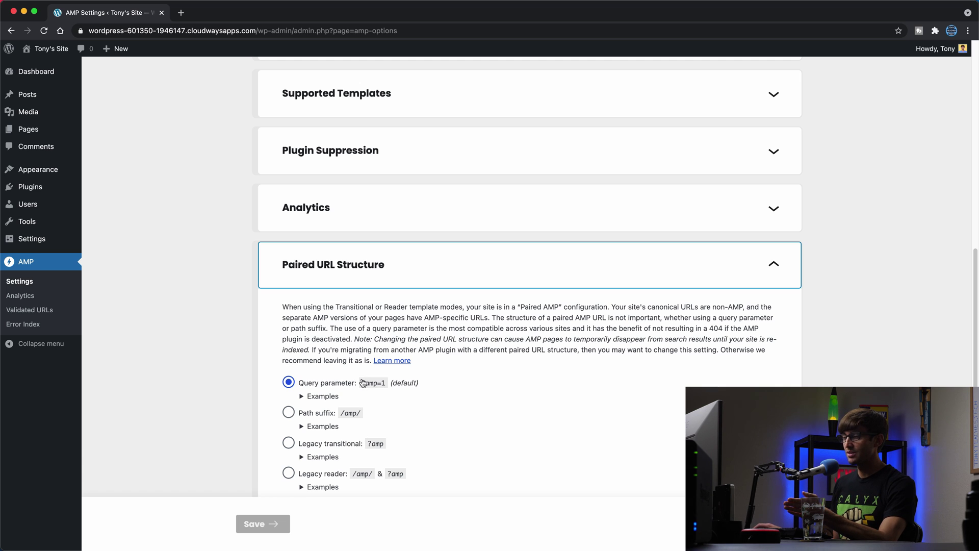
left_click_drag(362, 382, 389, 388)
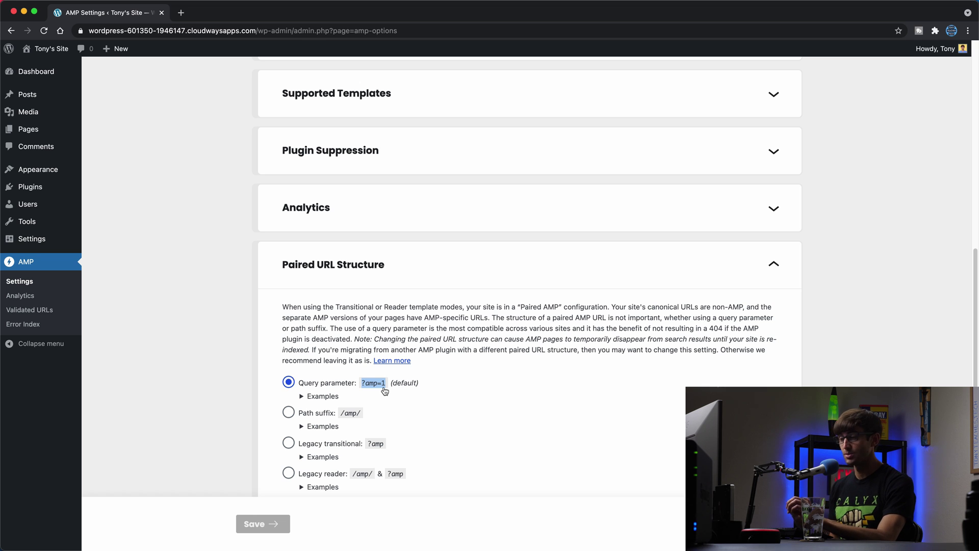
scroll(401, 402, "down", 1)
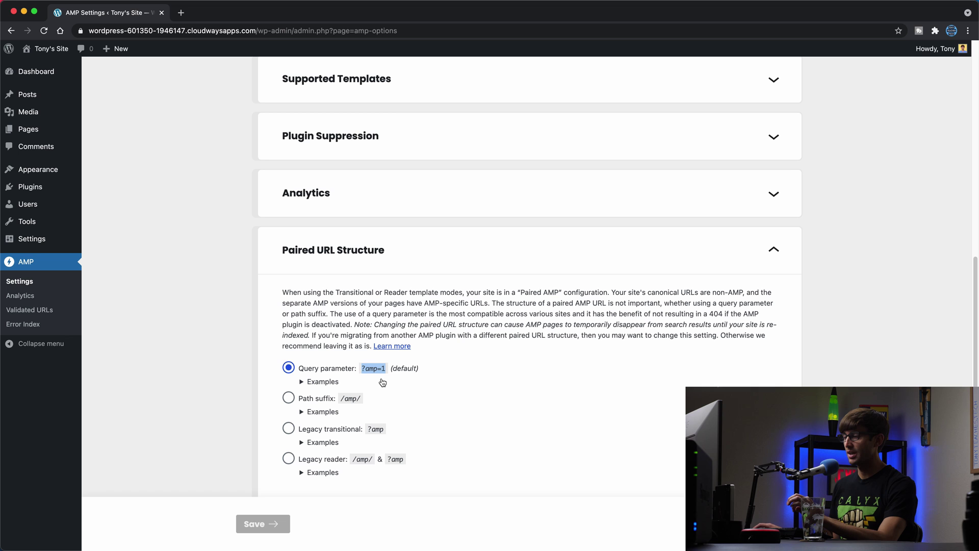
scroll(385, 382, "up", 5)
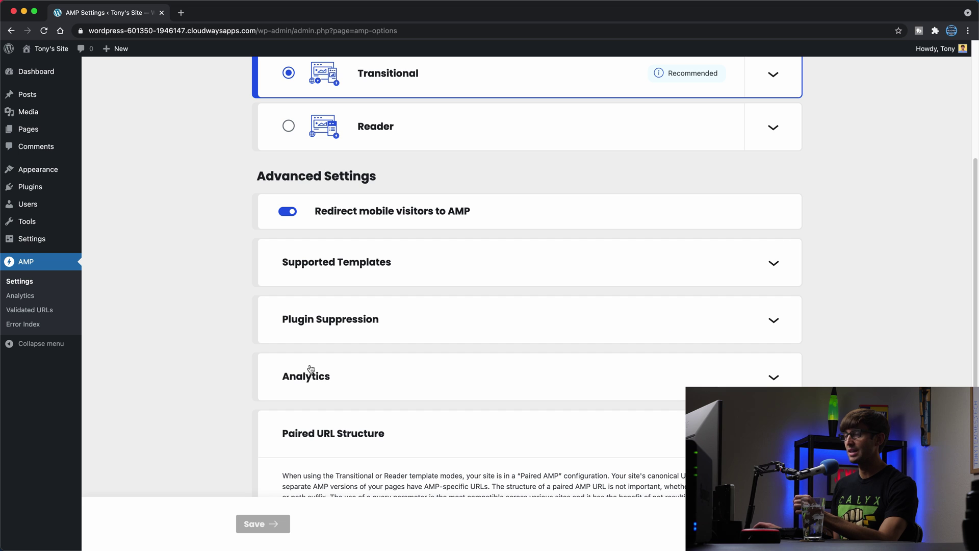
Visit the site's front page, open the WordPress Security post, and go back home.
left_click(46, 49)
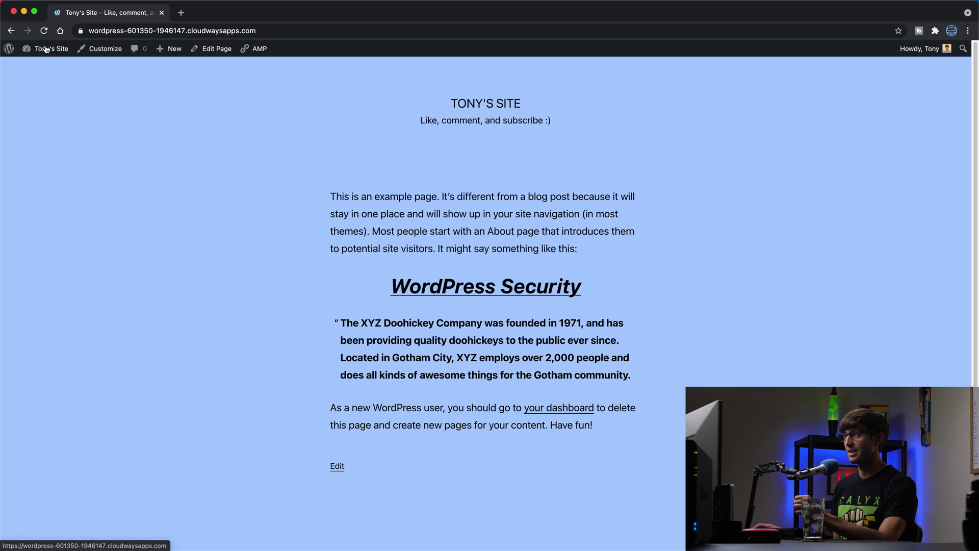
left_click(548, 291)
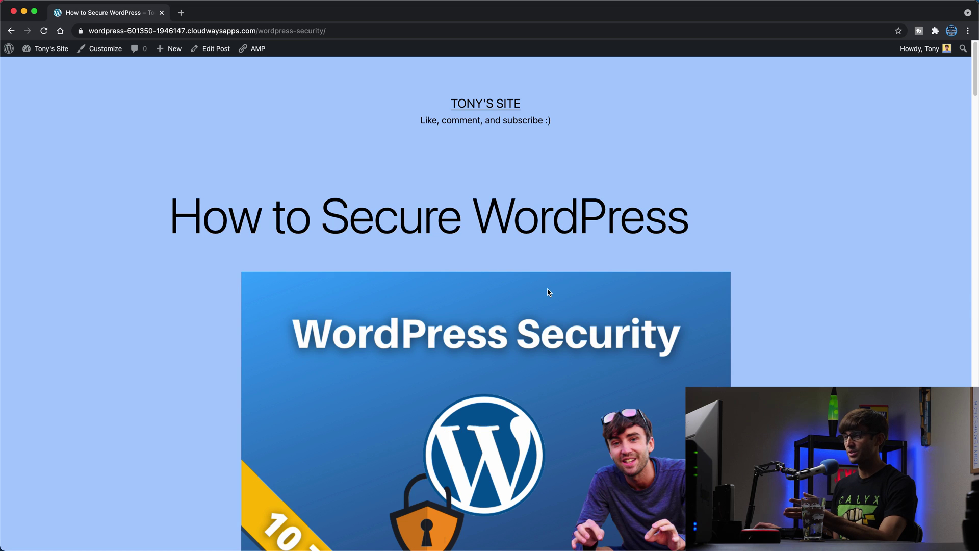
left_click(9, 31)
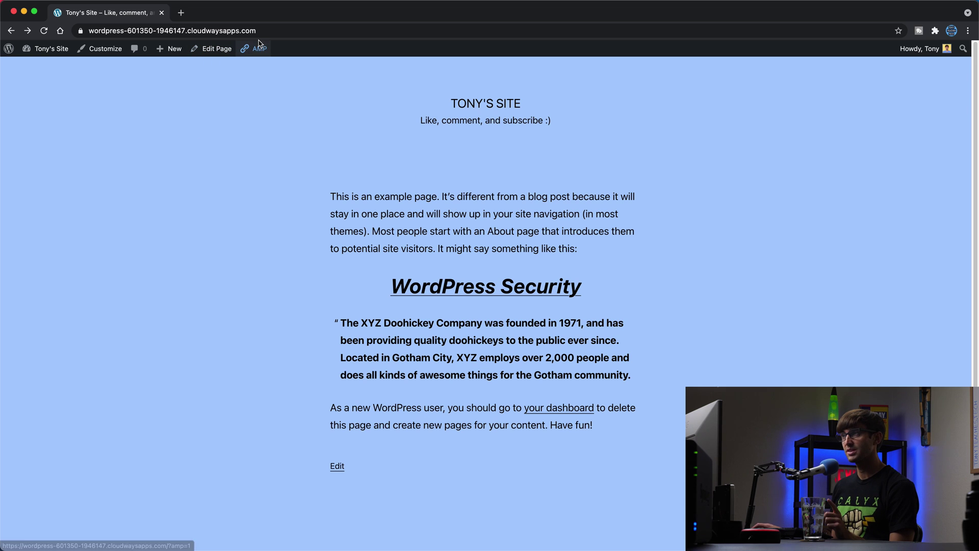
View the home page's AMP version and open the WordPress Security post at ?amp=1.
mouse_move(259, 47)
left_click(263, 66)
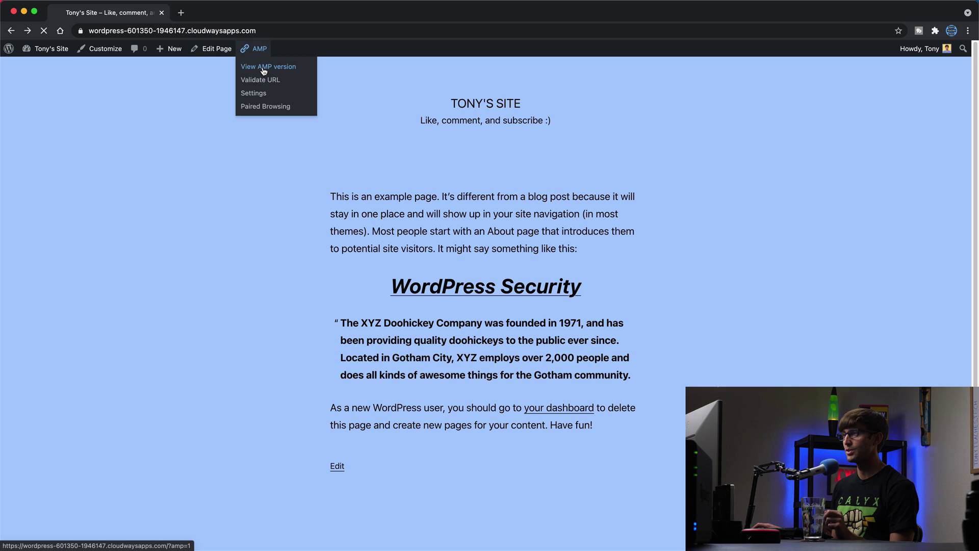
scroll(298, 206, "down", 3)
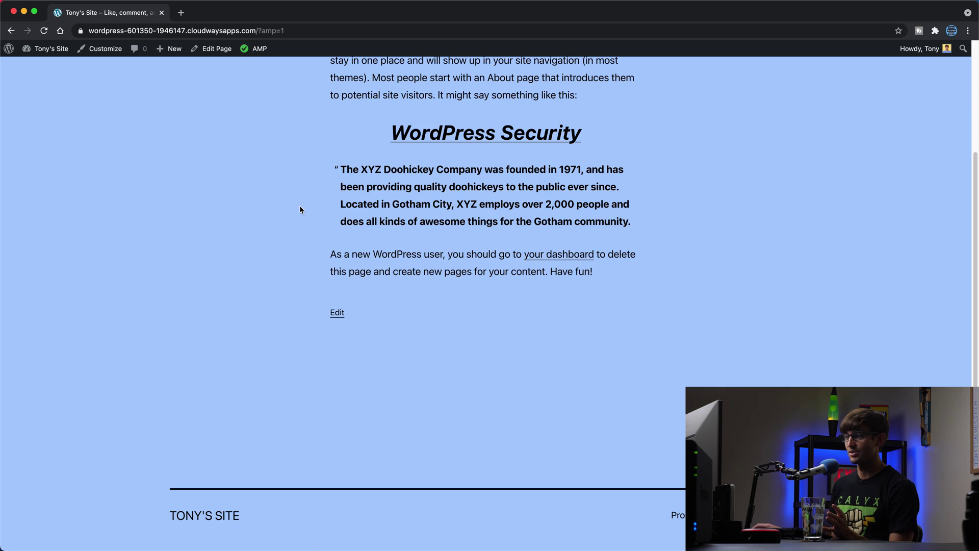
scroll(300, 207, "up", 3)
left_click(438, 285)
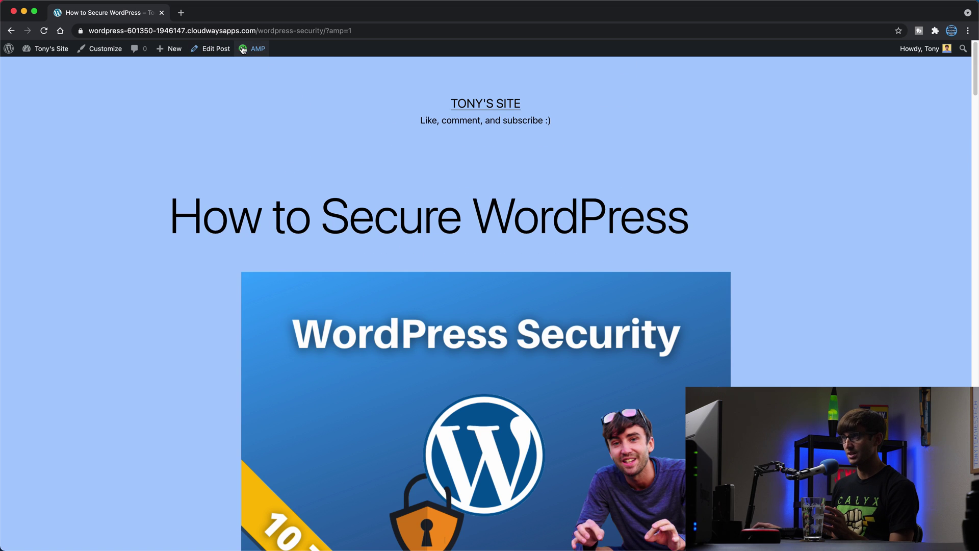
mouse_move(254, 48)
scroll(413, 214, "down", 3)
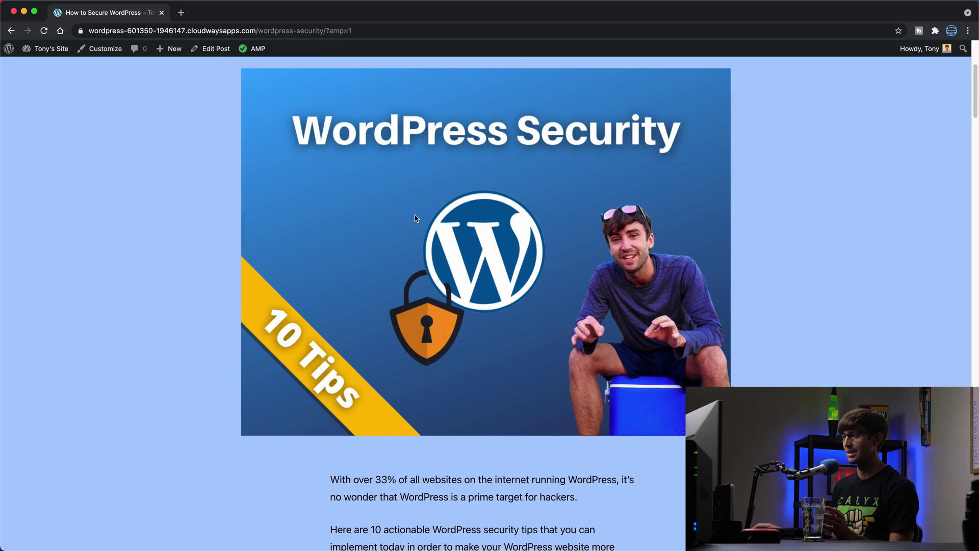
scroll(414, 214, "up", 3)
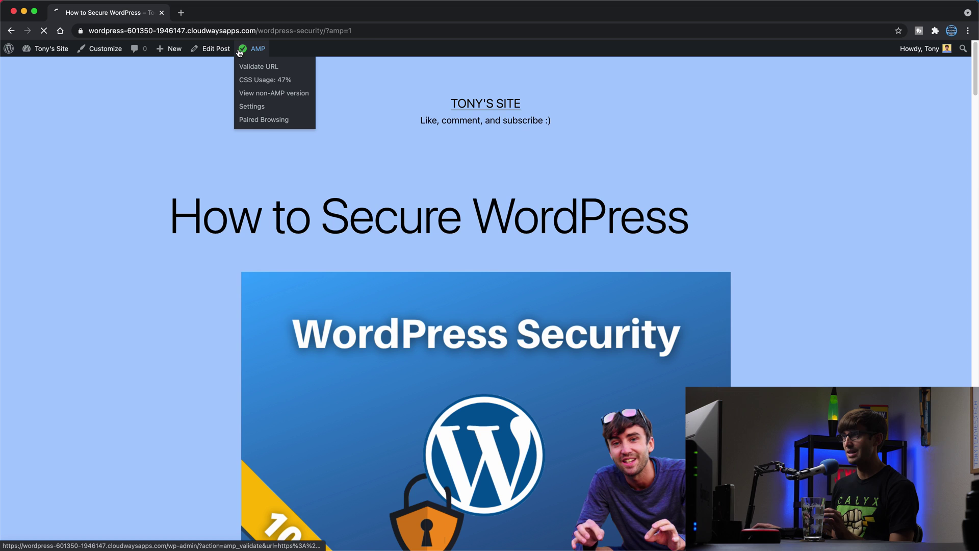
Check the post's AMP validation results, then load the non-AMP post without ?noamp=mobile.
left_click(261, 79)
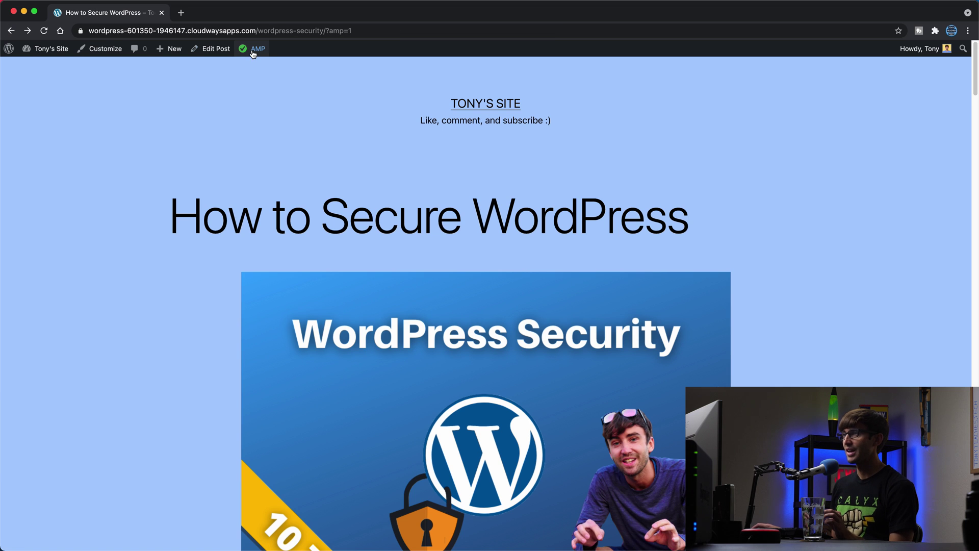
mouse_move(253, 51)
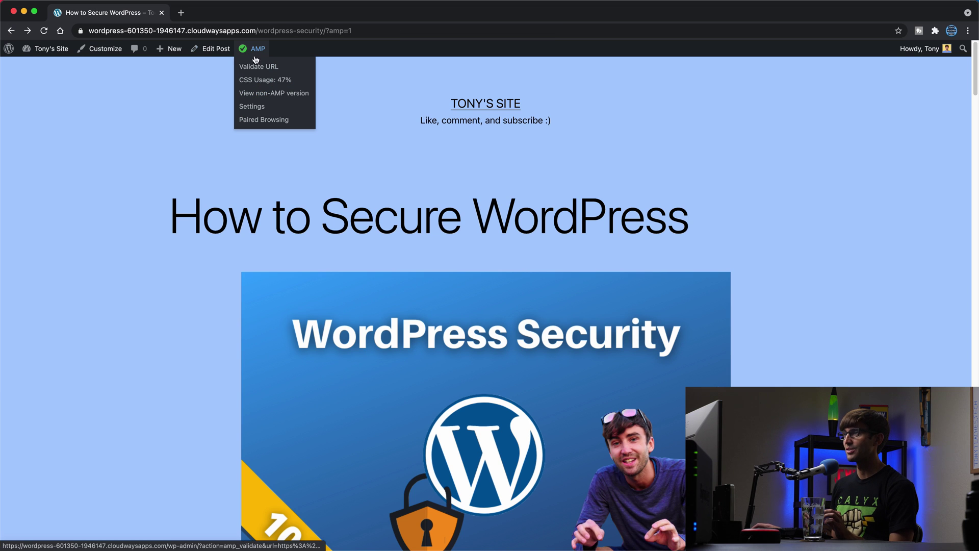
left_click(284, 94)
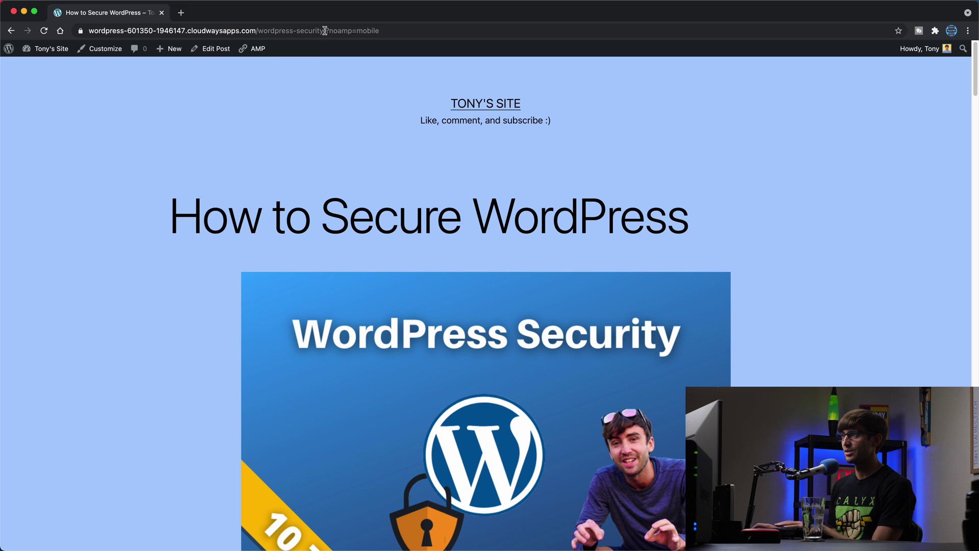
left_click_drag(324, 31, 380, 31)
key("BackSpace")
key("Return")
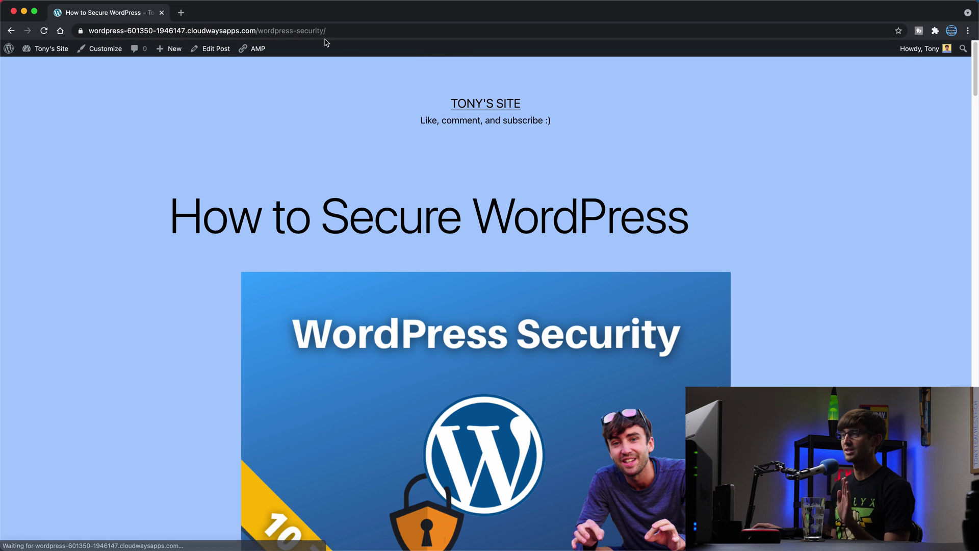
Leave the /wordpress-security/ address unchanged and turn on DevTools mobile emulation.
left_click_drag(262, 29, 330, 31)
left_click(325, 120)
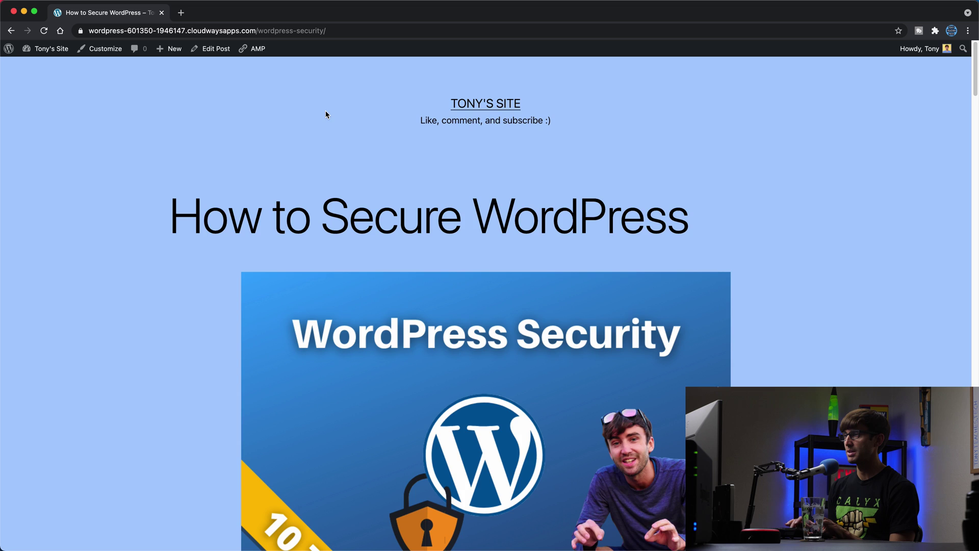
key("super+alt+i")
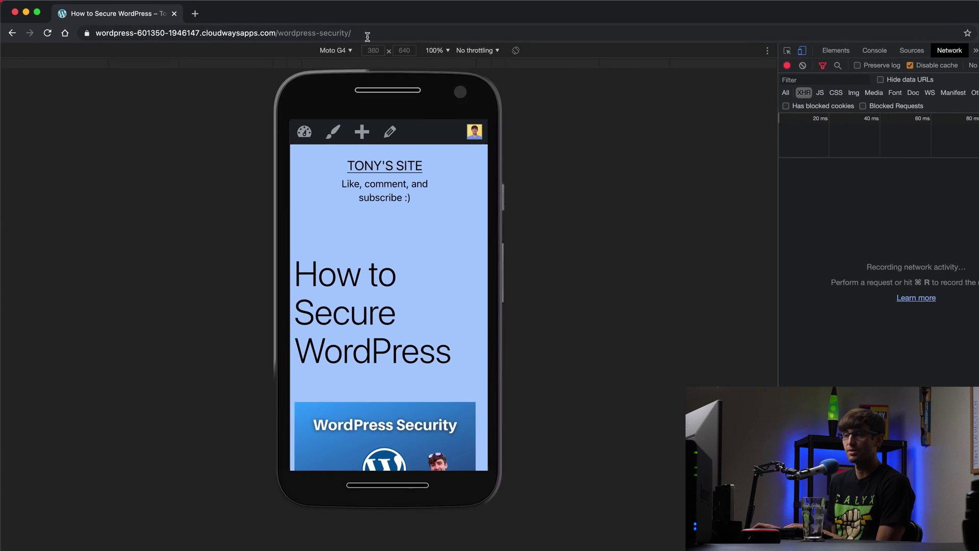
Append ?amp=1 to the post URL in Moto G4 emulation, load it, then close DevTools.
left_click(341, 34)
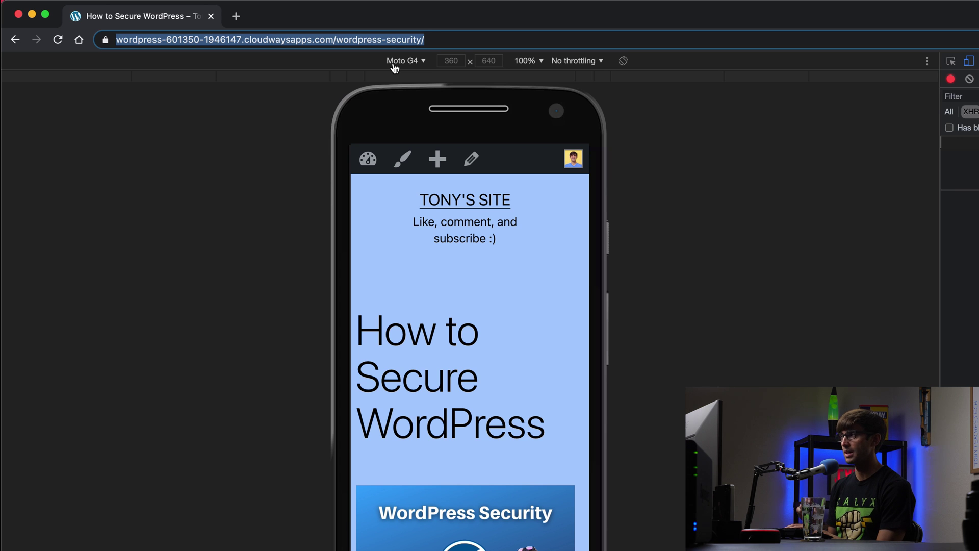
key("Right")
type("?amp=1")
key("Return")
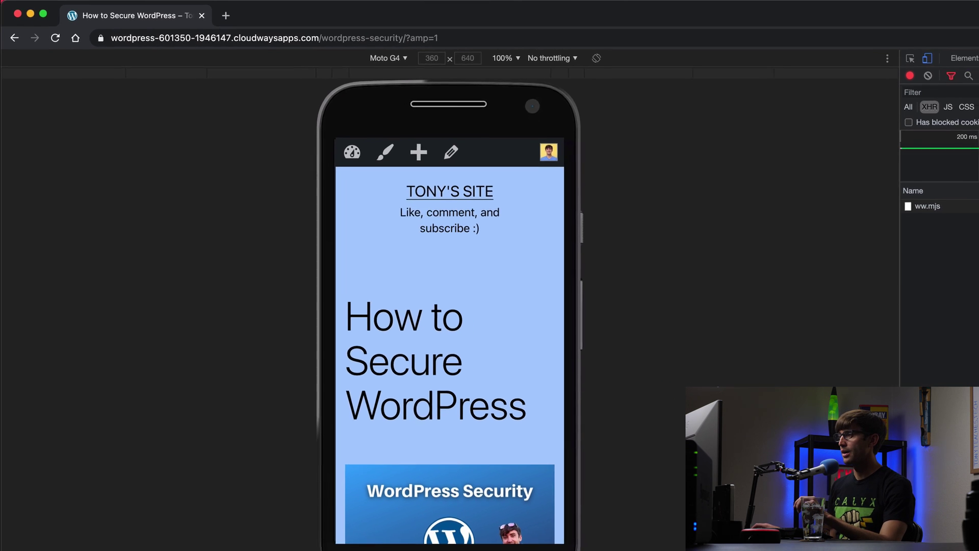
key("super+alt+i")
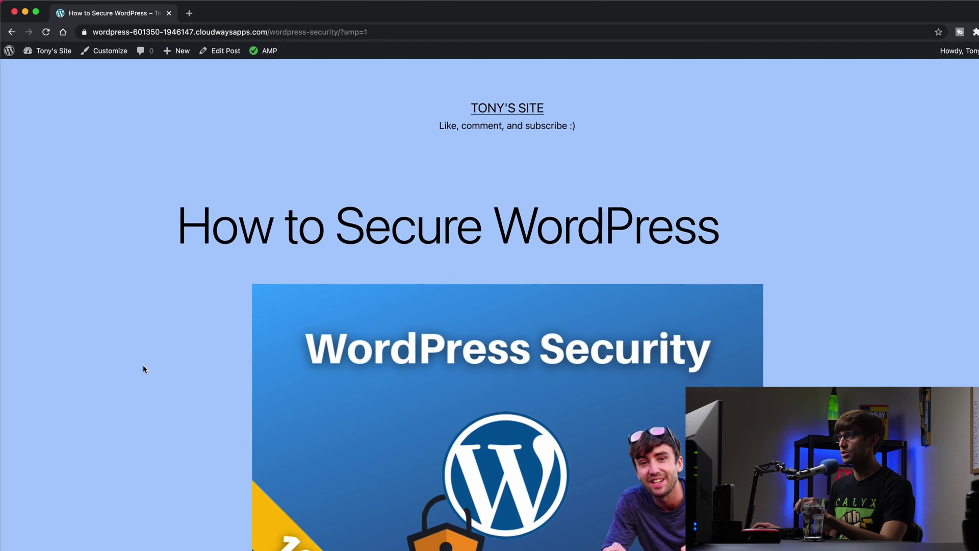
View the AMP post's page source and search it for 'amphtml', scrolling through the 169 matches.
right_click(144, 366)
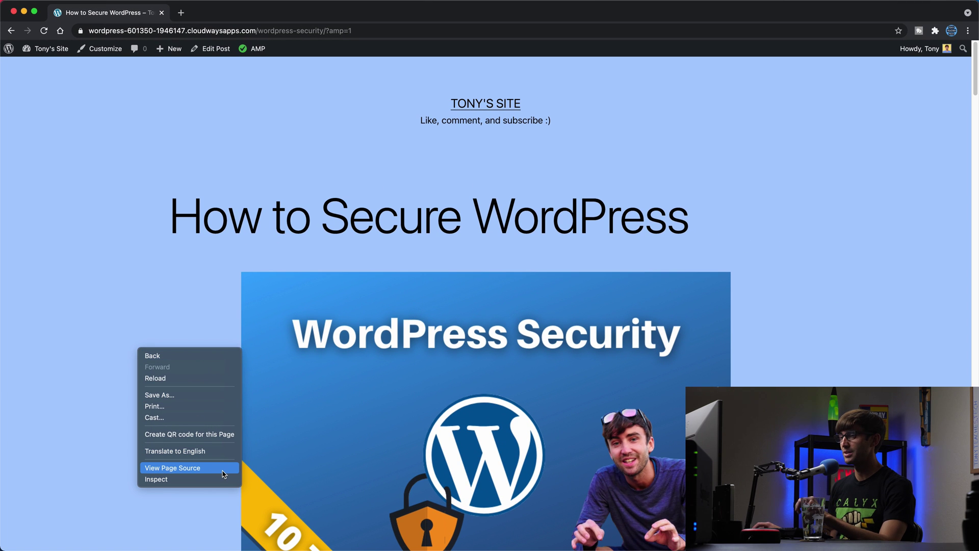
left_click(223, 475)
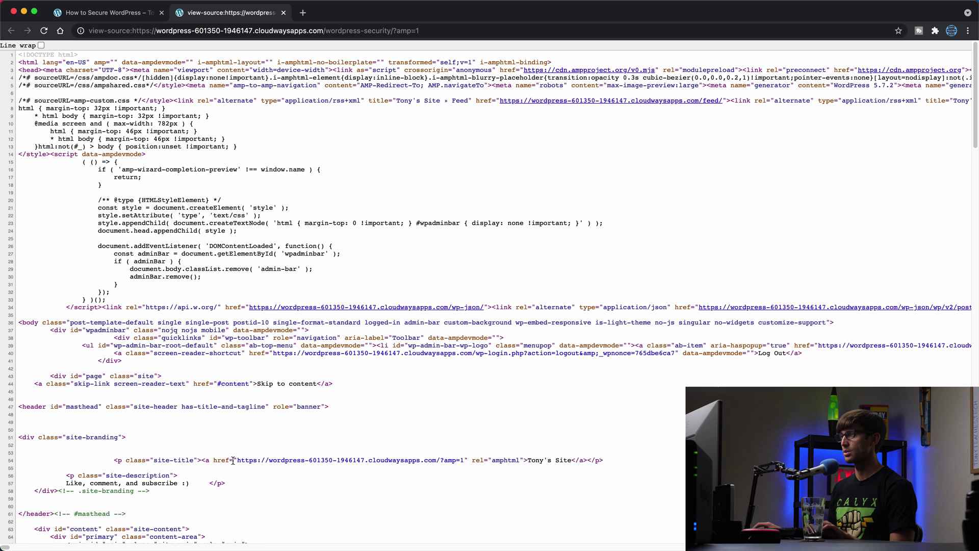
key("super+f")
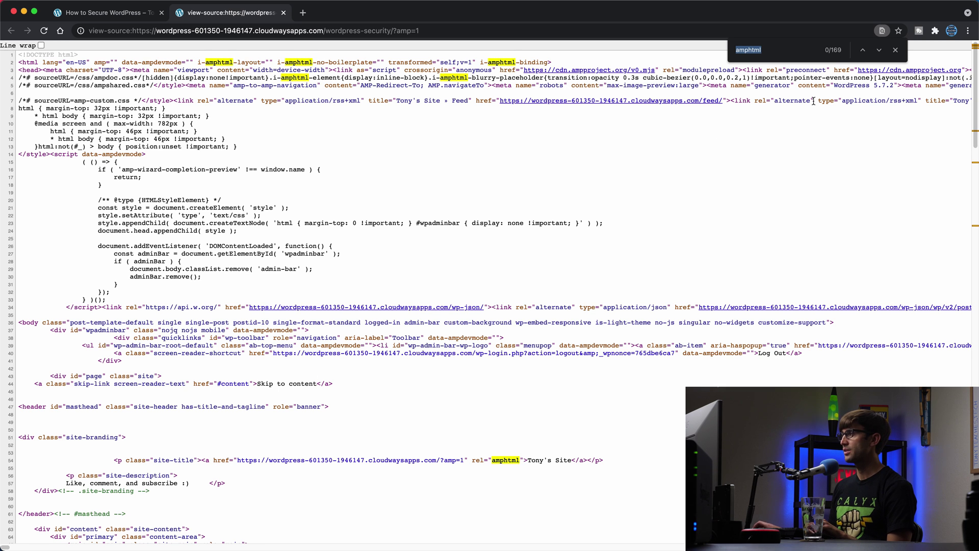
scroll(812, 109, "down", 5)
scroll(614, 233, "down", 10)
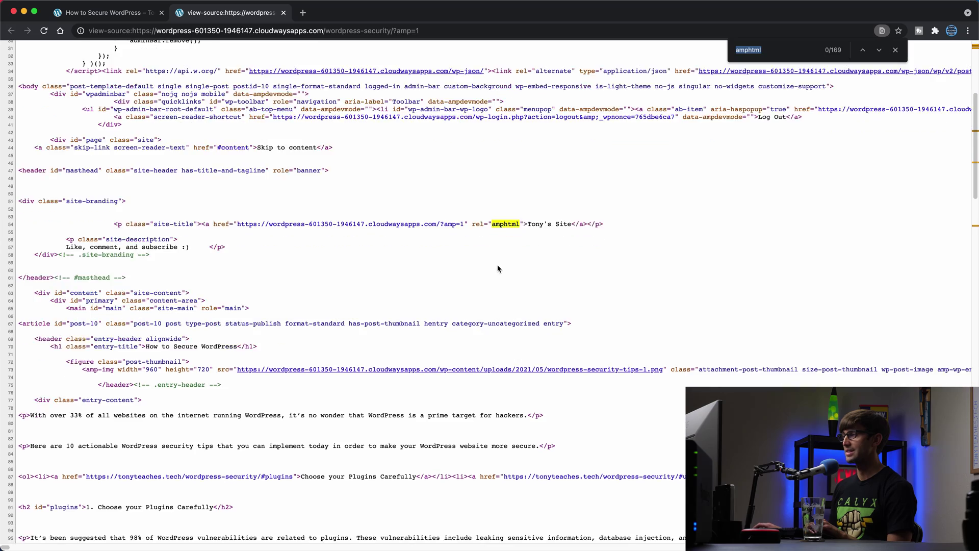
scroll(553, 295, "down", 20)
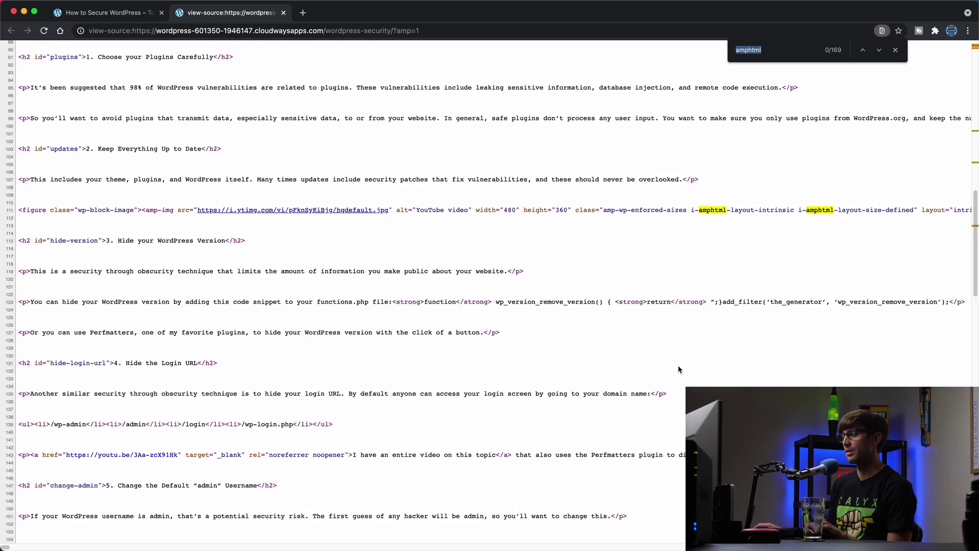
scroll(671, 362, "down", 15)
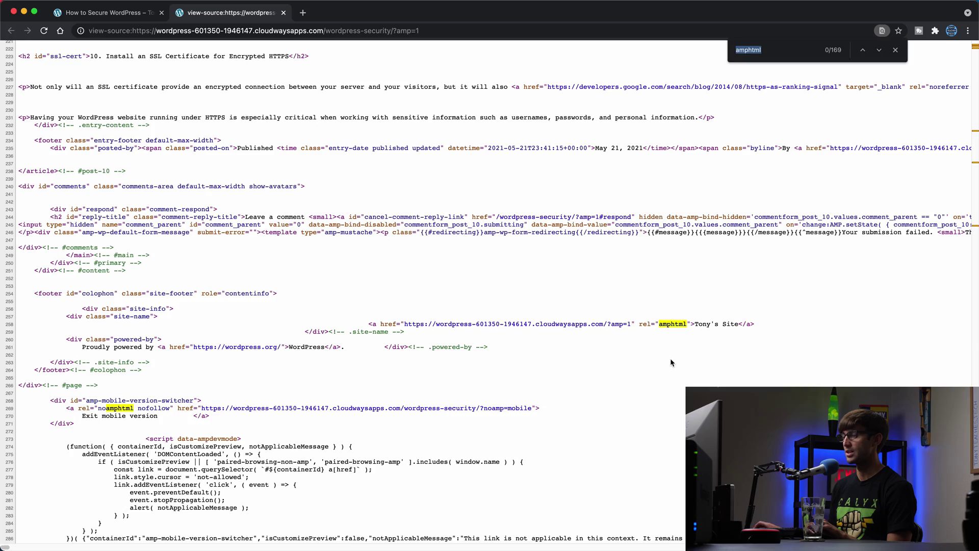
scroll(670, 359, "up", 20)
scroll(671, 360, "up", 20)
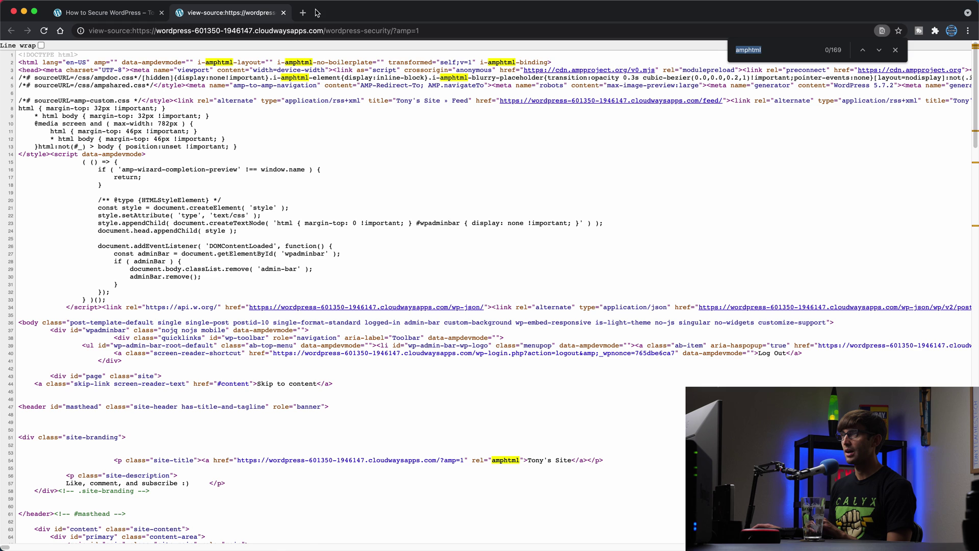
left_click(284, 13)
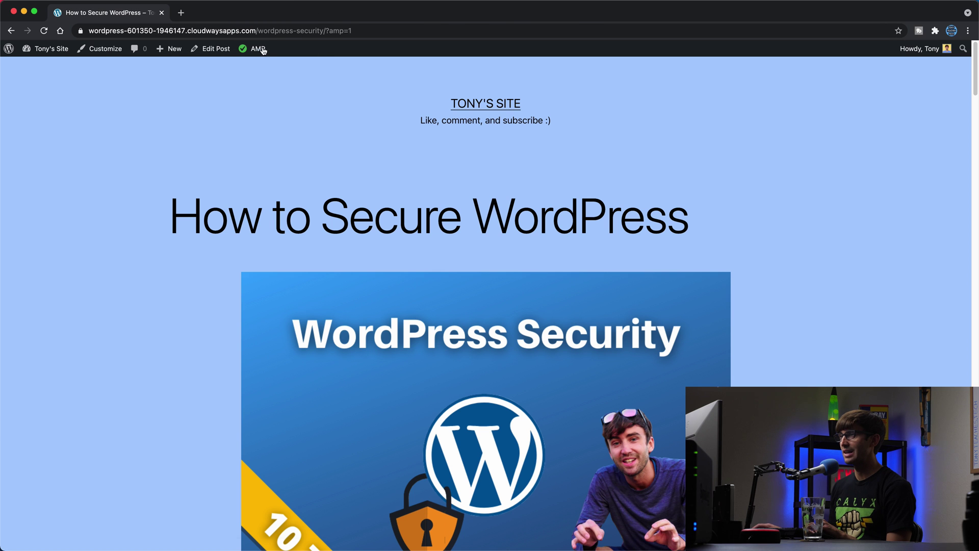
mouse_move(262, 49)
left_click(265, 69)
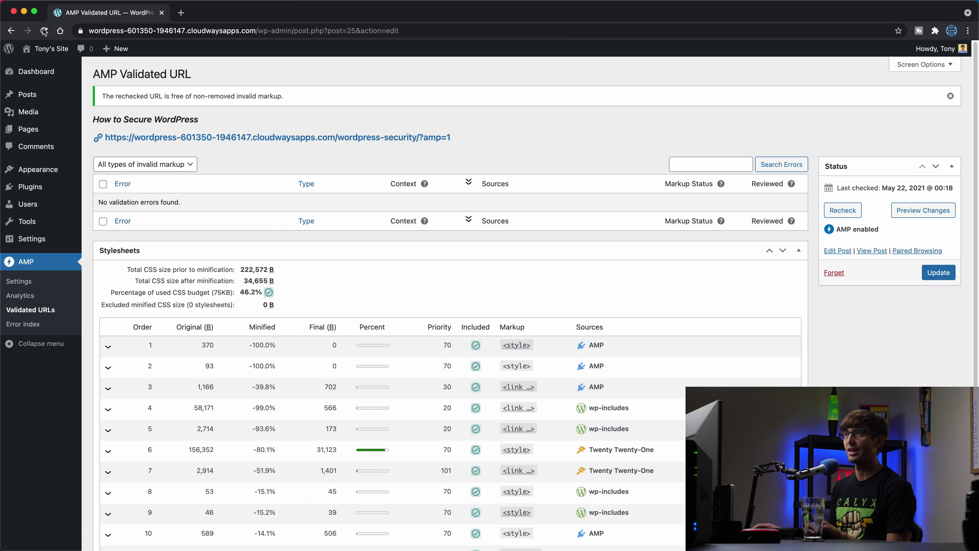
left_click(9, 32)
mouse_move(246, 52)
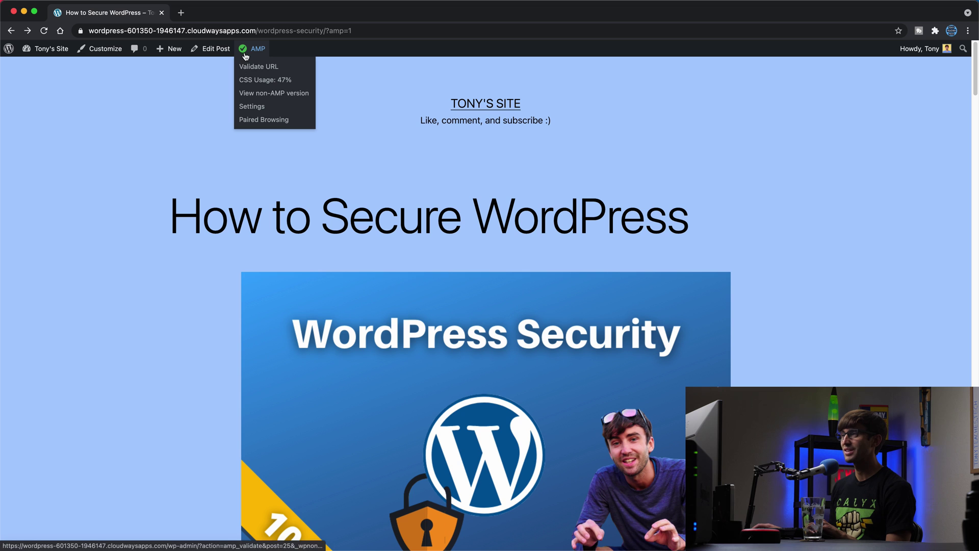
left_click(265, 97)
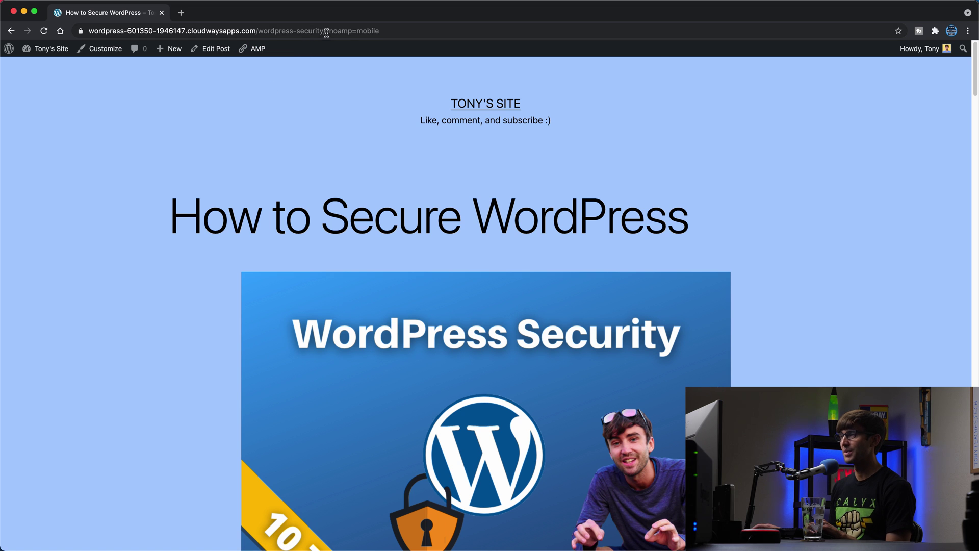
left_click_drag(326, 33, 660, 53)
key("BackSpace")
key("Return")
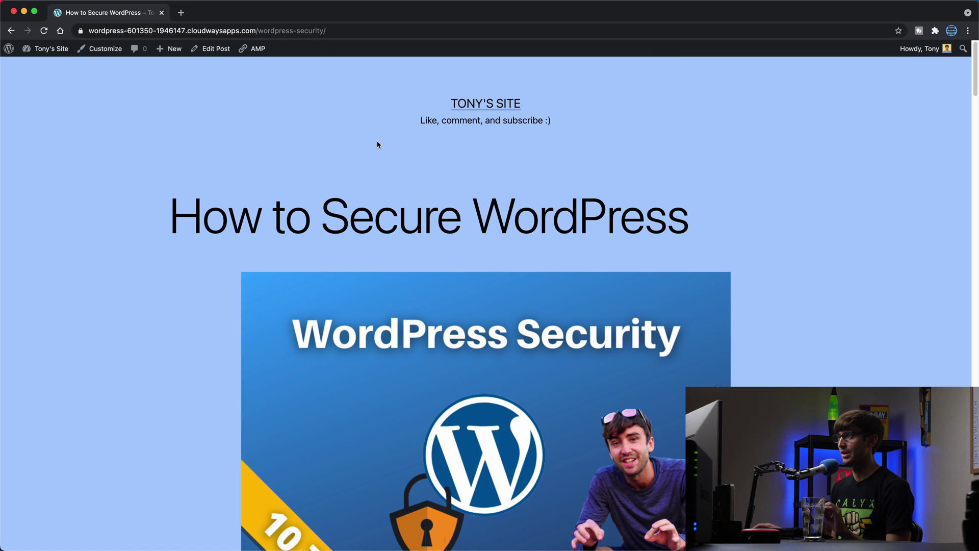
right_click(111, 389)
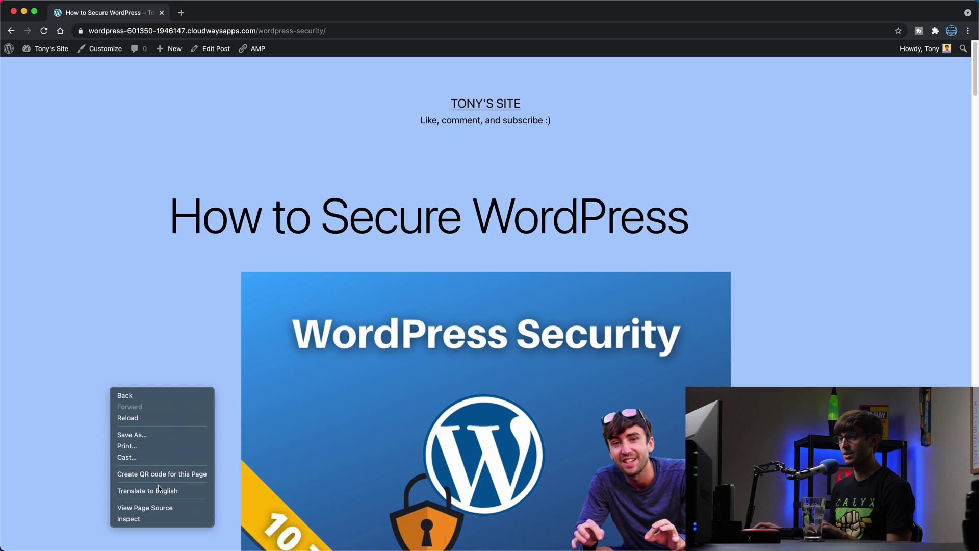
left_click(163, 506)
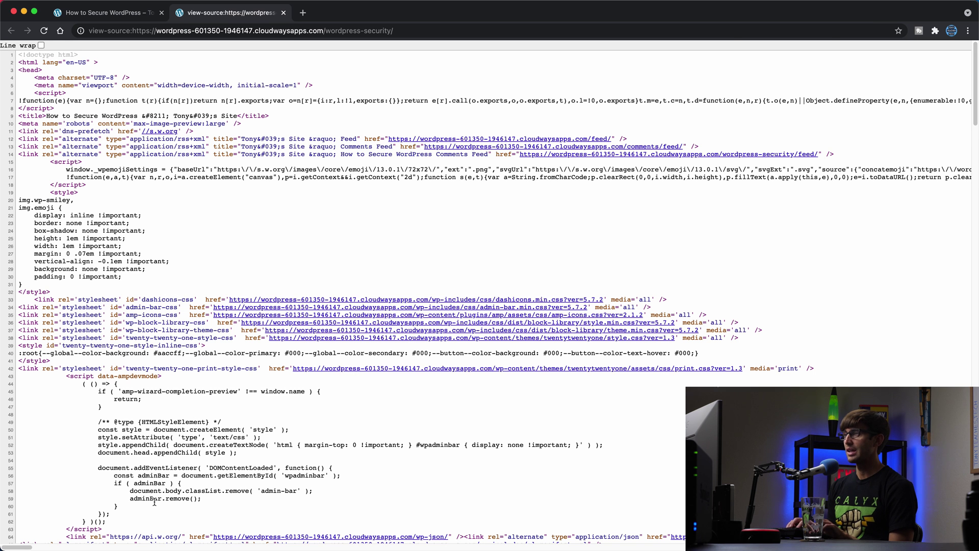
key("super+f")
key("Return")
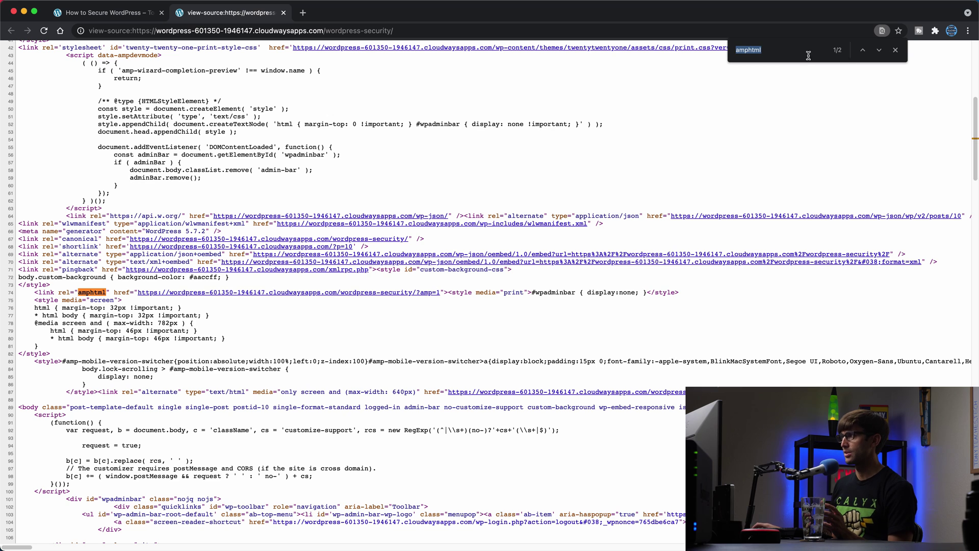
left_click(833, 54)
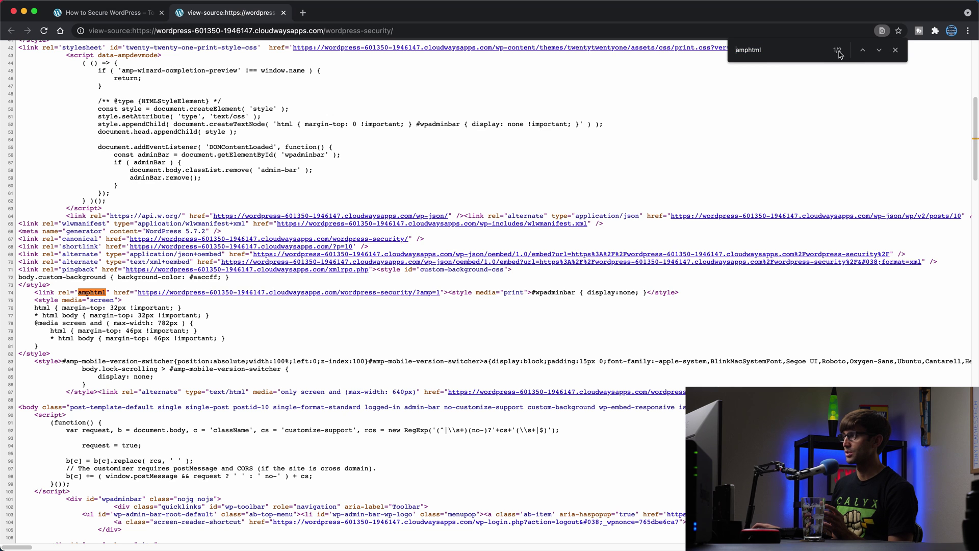
left_click(895, 50)
scroll(518, 112, "up", 5)
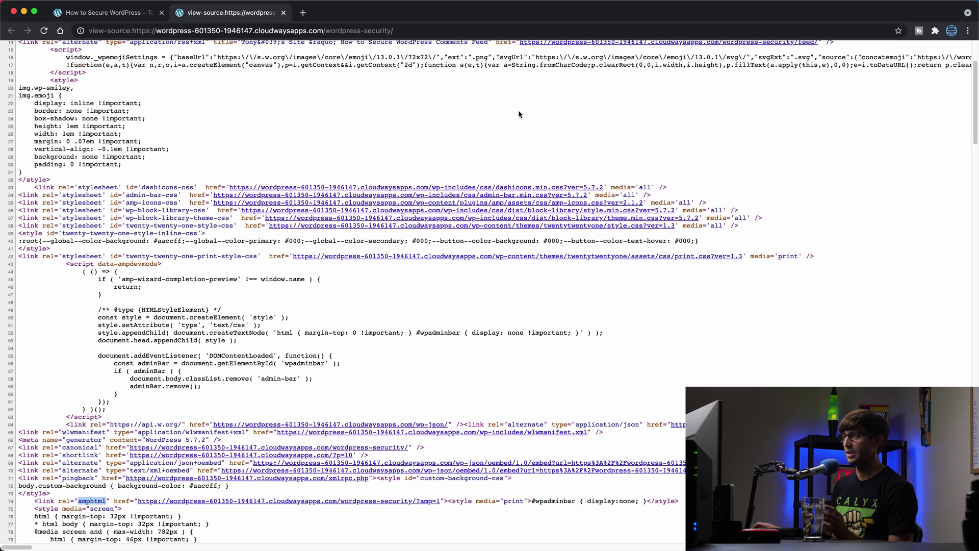
scroll(518, 109, "up", 3)
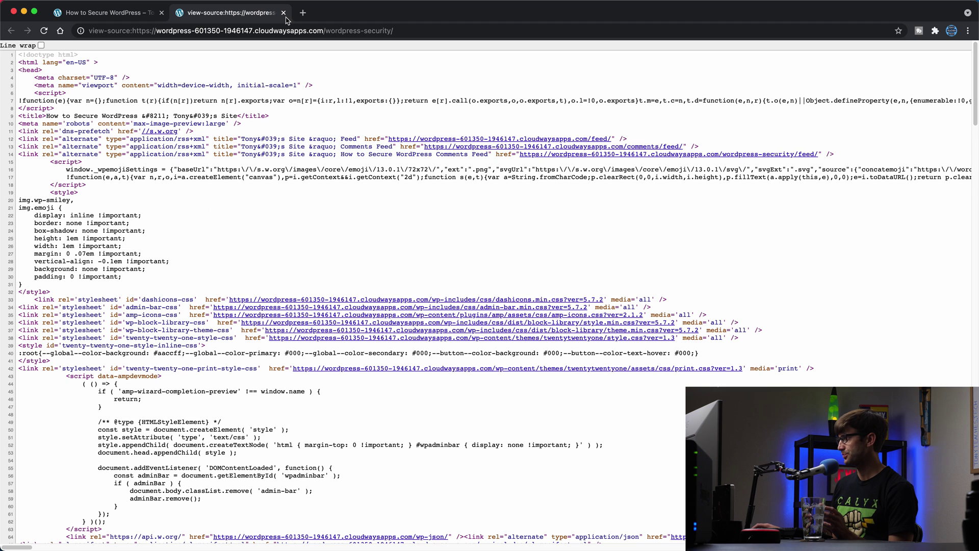
Close the page source and open AMP Paired Browsing for the WordPress Security post.
left_click(283, 13)
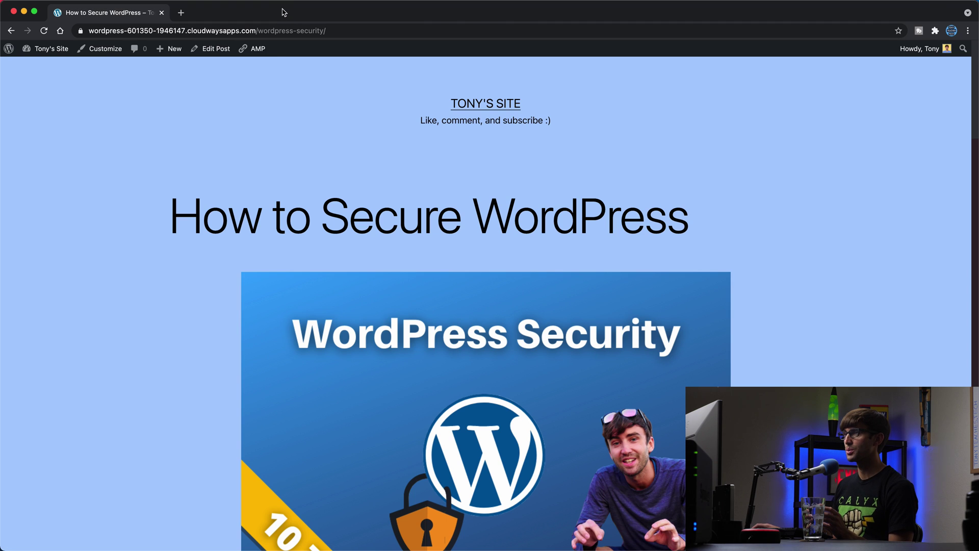
mouse_move(255, 49)
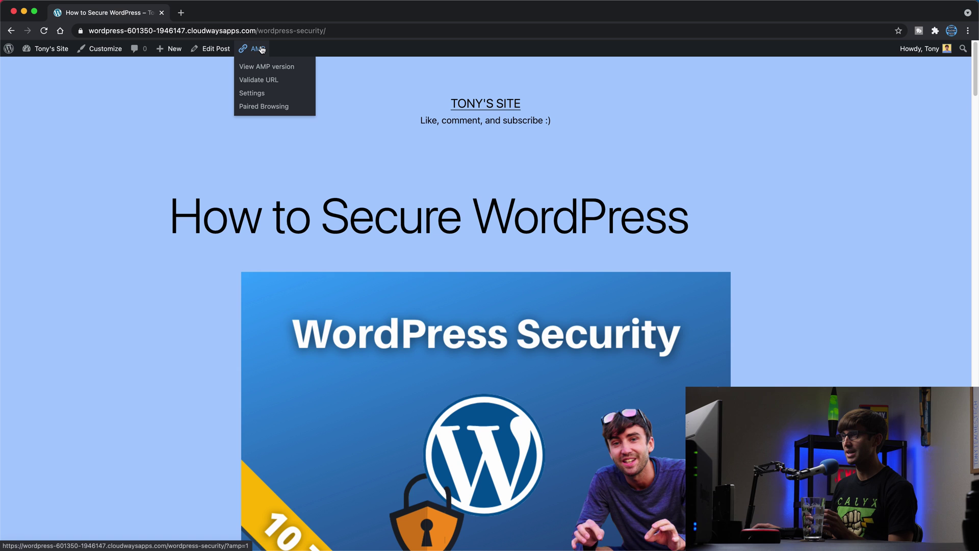
left_click(261, 106)
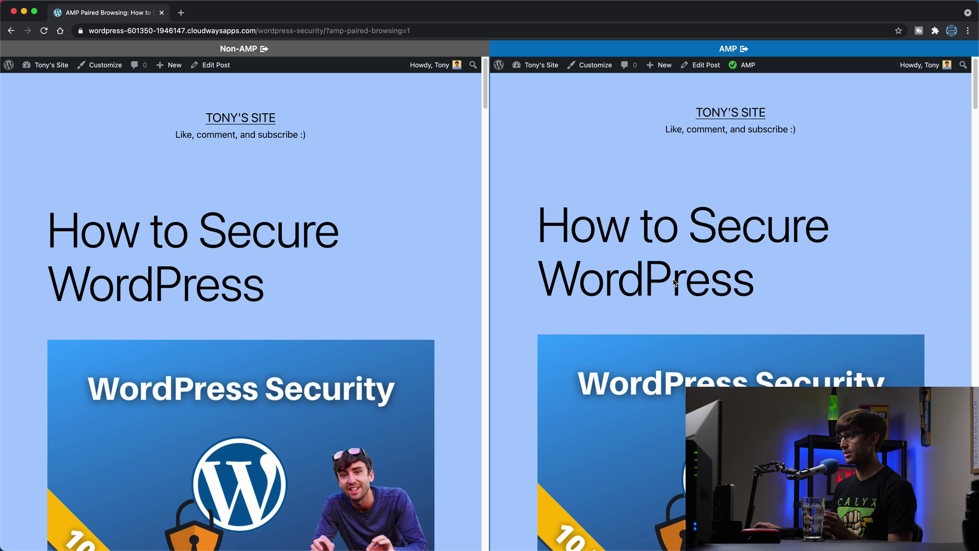
Scroll through the synced Non-AMP and AMP panes to compare the two versions.
scroll(673, 280, "down", 14)
scroll(673, 282, "down", 4)
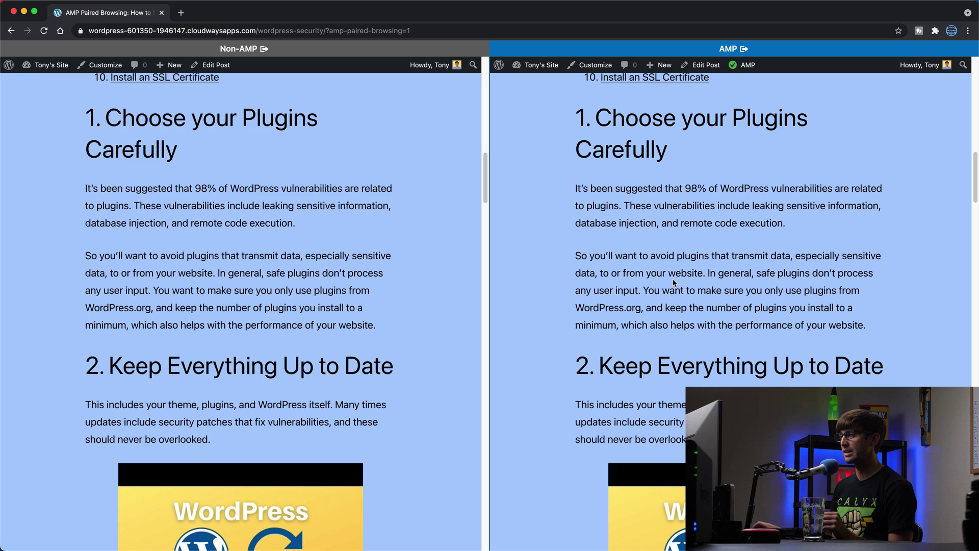
scroll(670, 268, "down", 20)
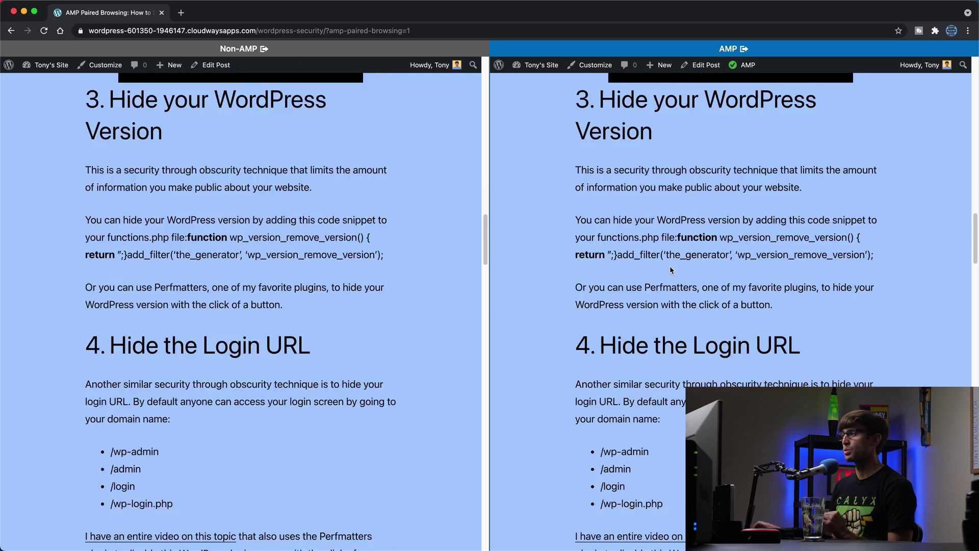
scroll(669, 268, "down", 20)
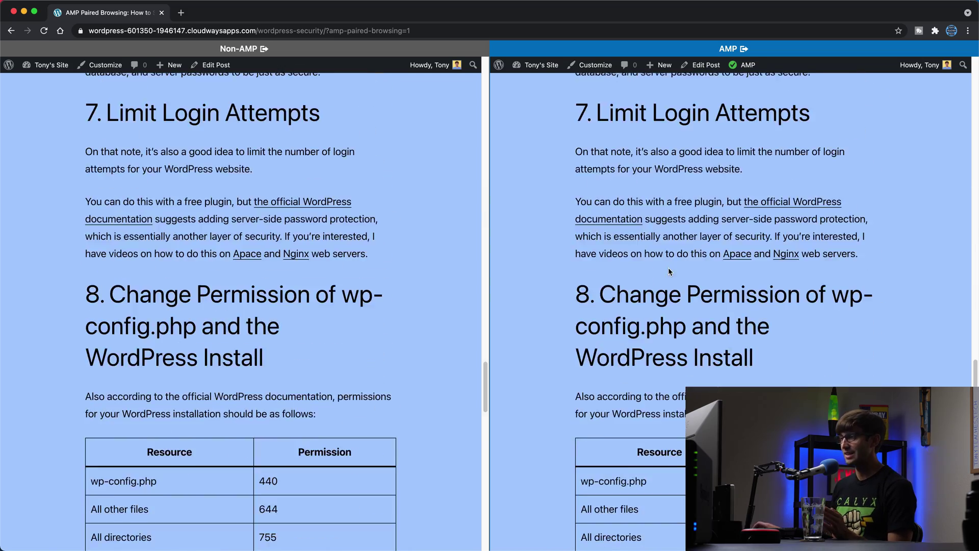
scroll(668, 271, "down", 20)
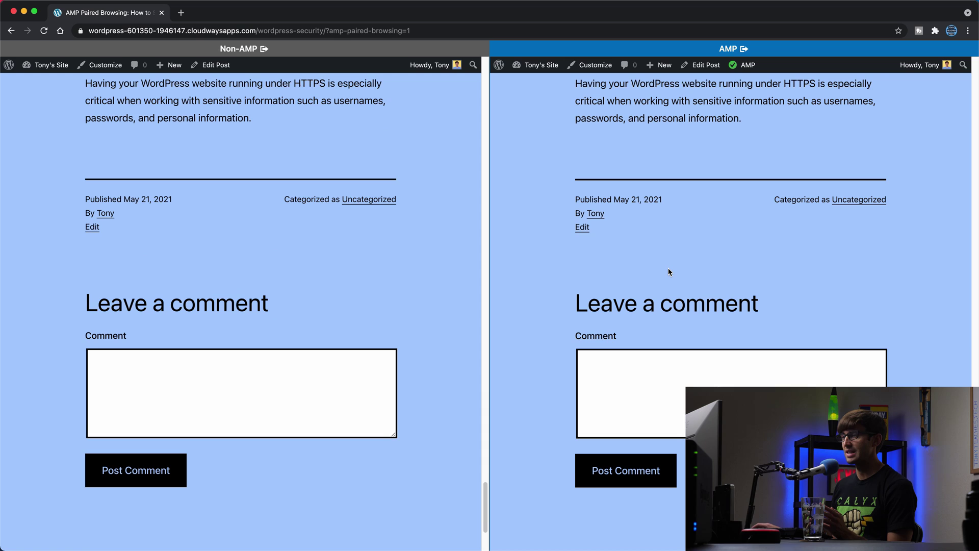
scroll(668, 267, "up", 10)
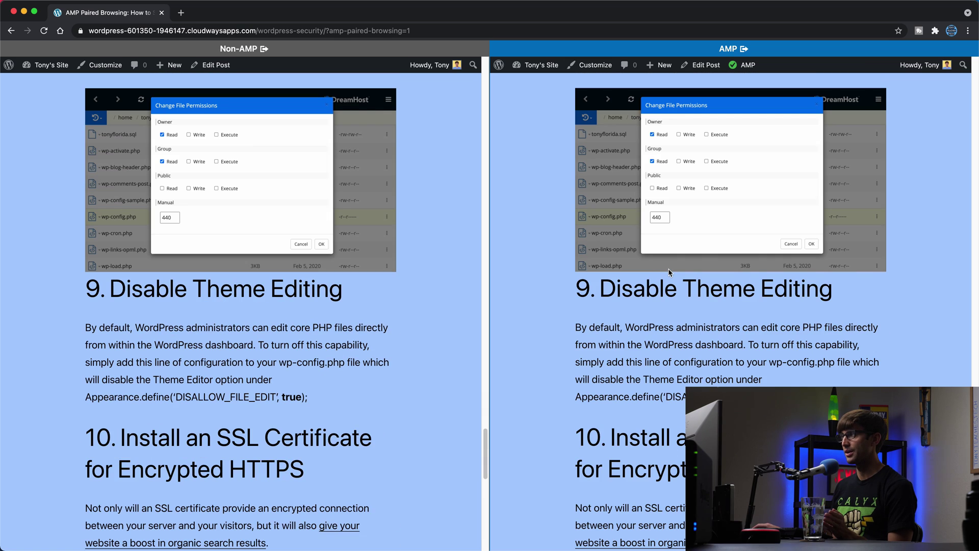
scroll(667, 268, "up", 15)
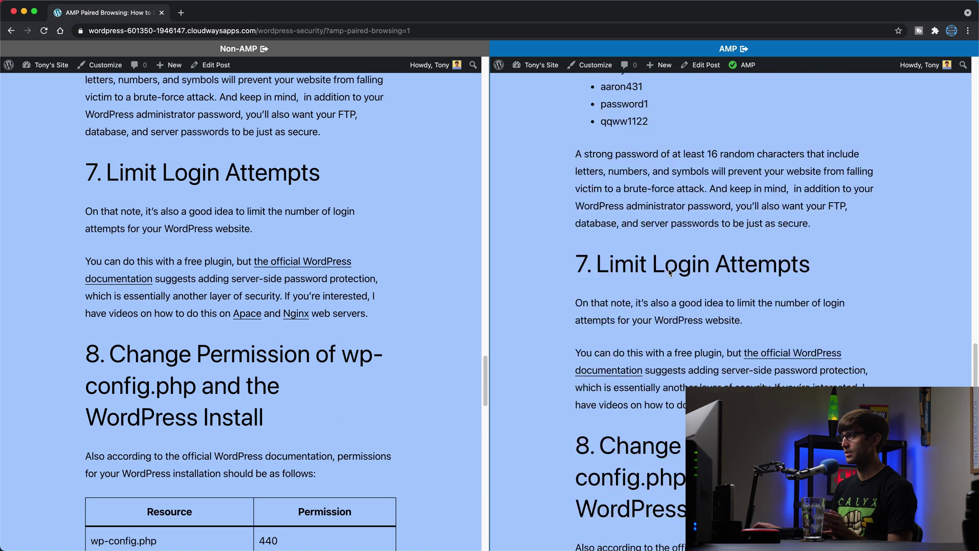
scroll(668, 265, "up", 20)
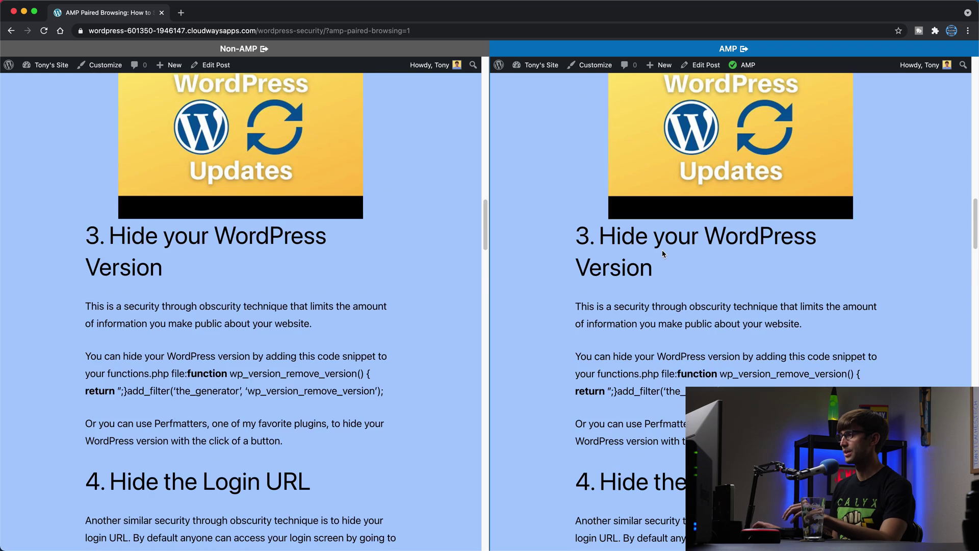
scroll(663, 250, "up", 20)
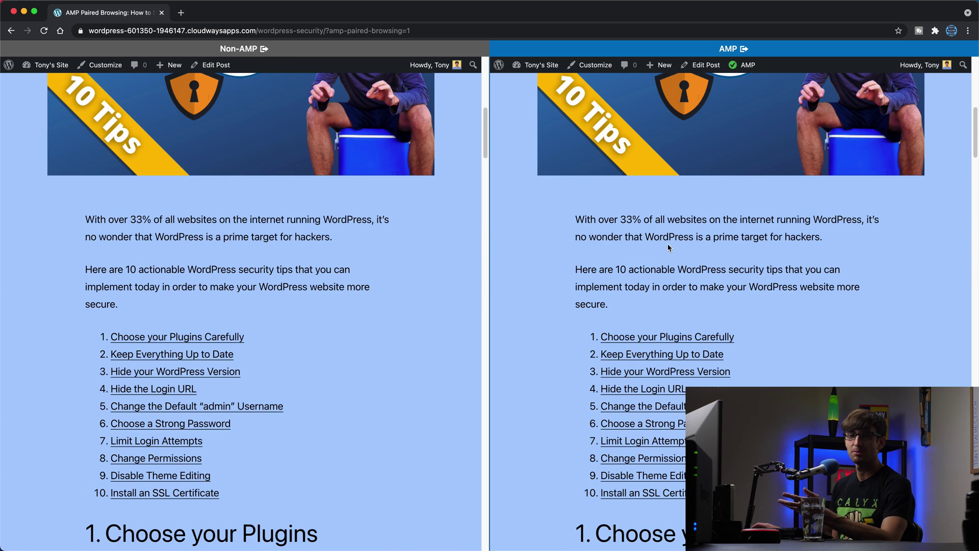
scroll(668, 244, "up", 10)
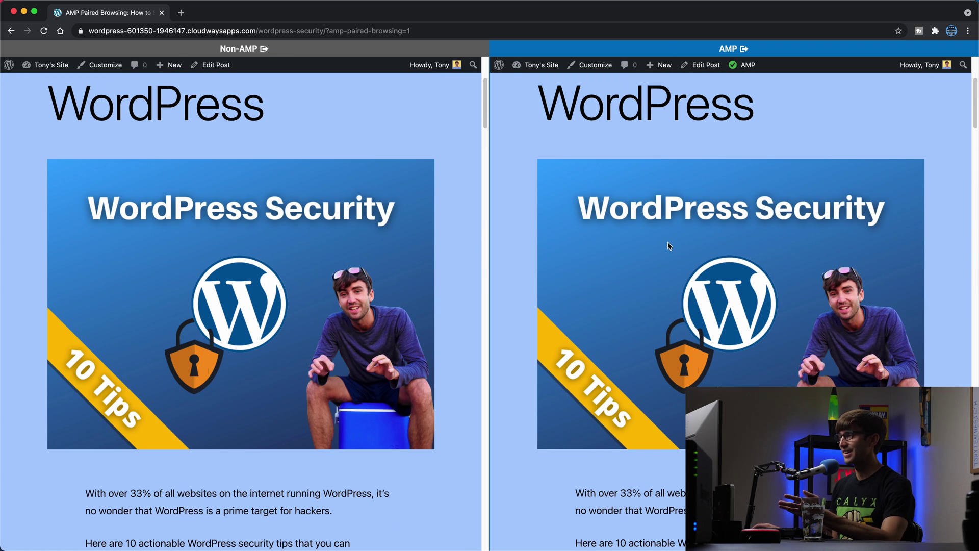
scroll(318, 211, "up", 3)
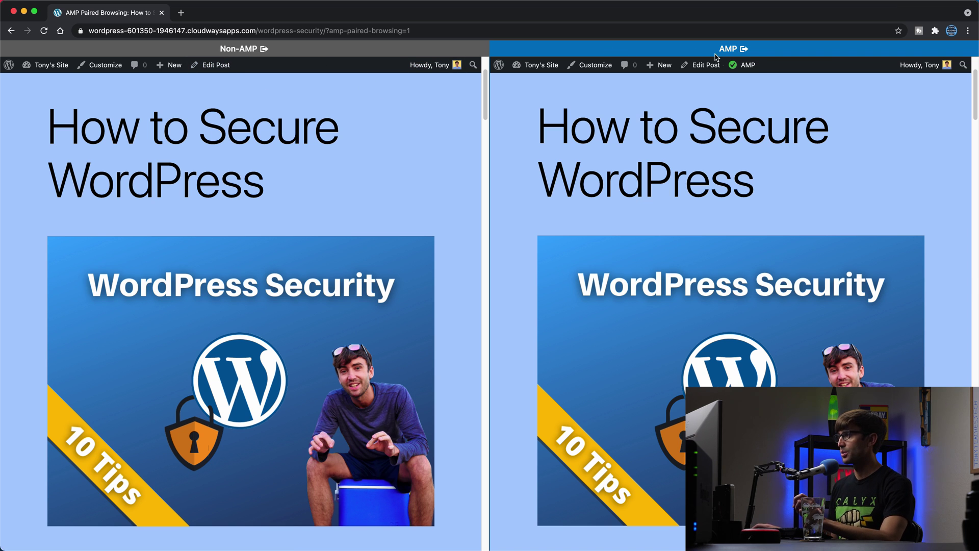
Choose the site name in the Non-AMP pane's admin bar and exit paired browsing to the Dashboard.
mouse_move(744, 65)
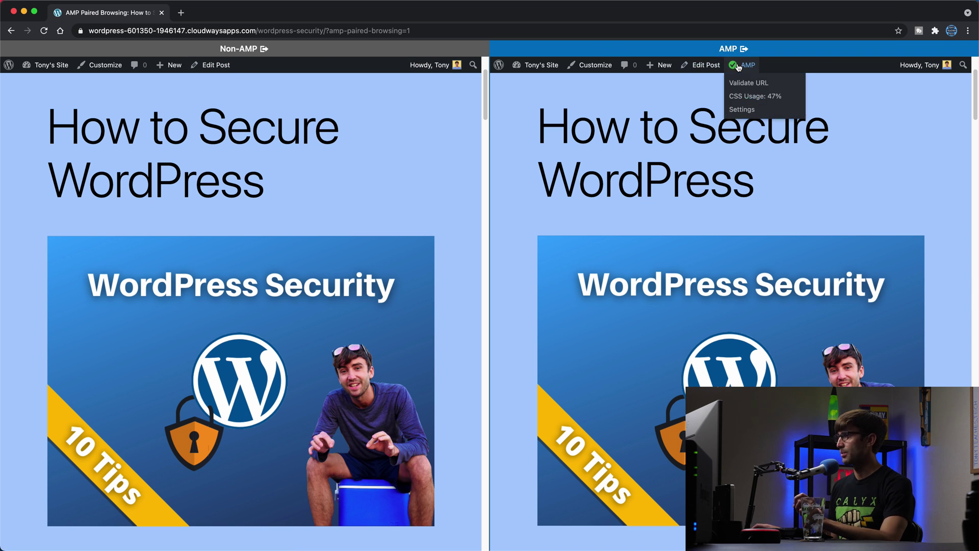
left_click(50, 66)
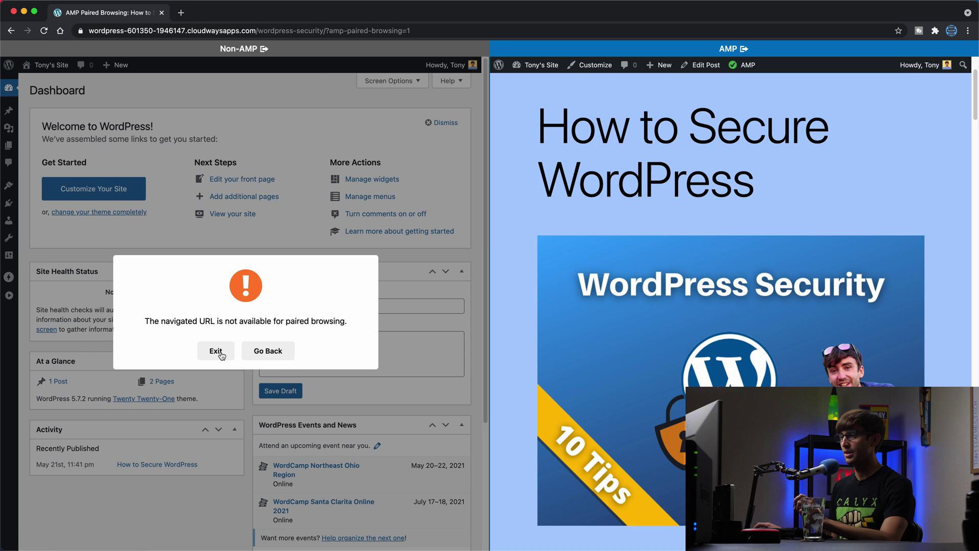
left_click(216, 351)
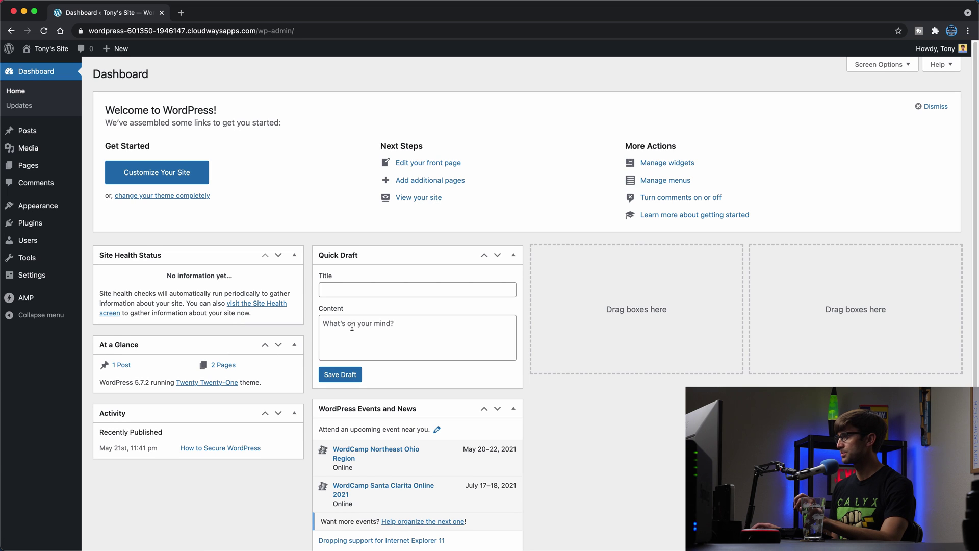
scroll(340, 293, "down", 2)
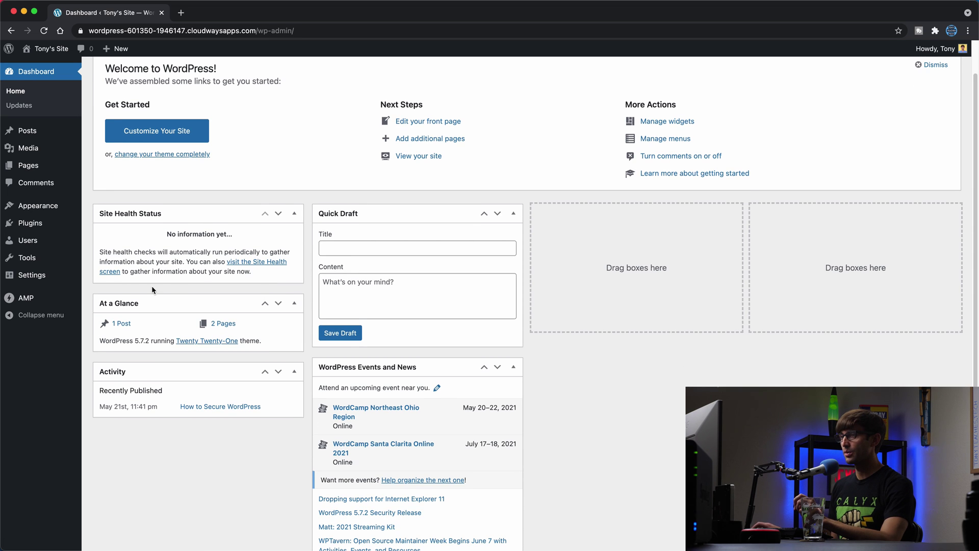
Activate Contact Form 7 from the Installed Plugins list.
left_click(113, 221)
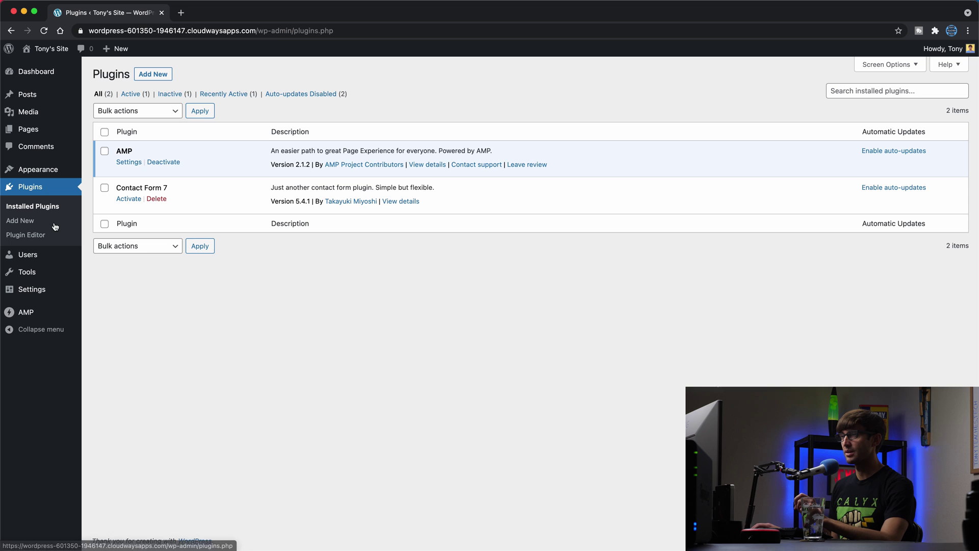
left_click(128, 199)
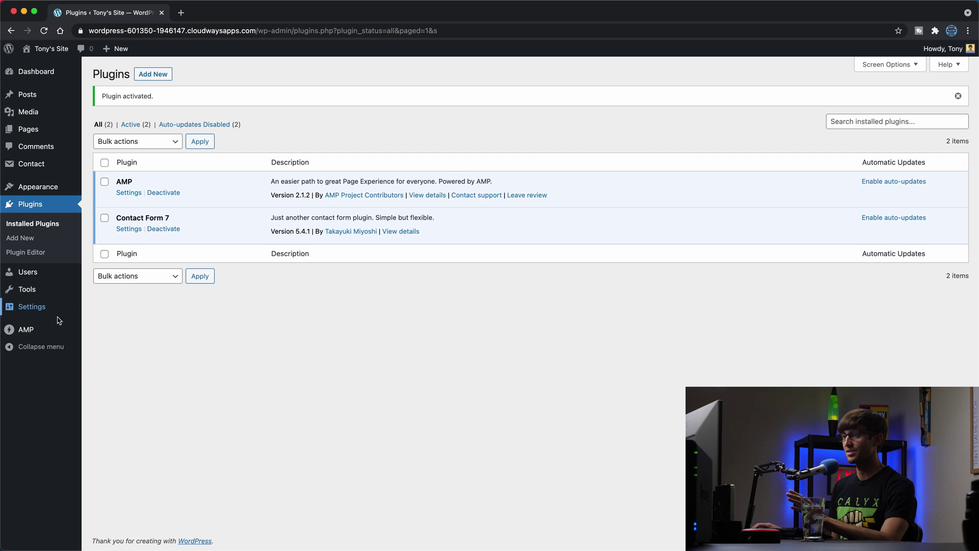
From AMP settings, visit the site and load the live /contact page.
left_click(49, 330)
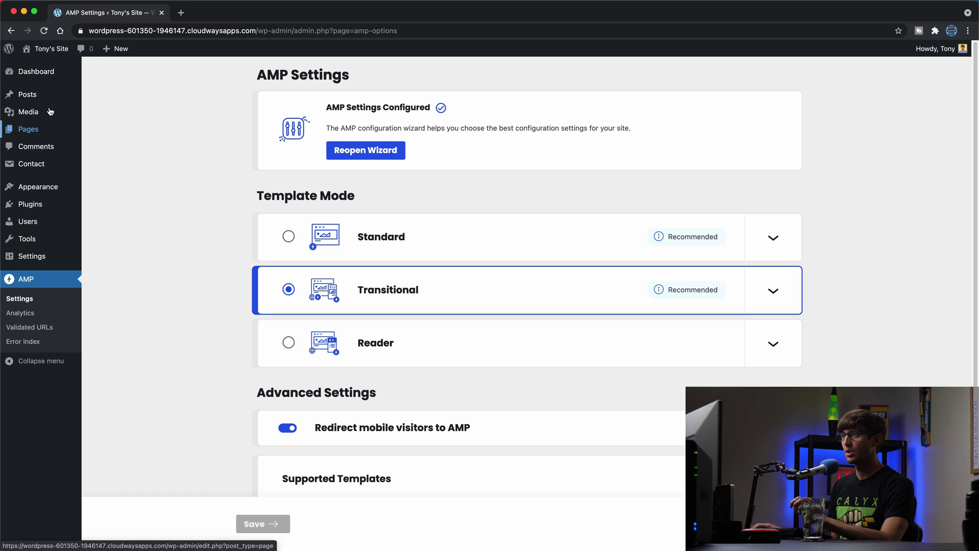
left_click(45, 49)
mouse_move(258, 48)
left_click(325, 31)
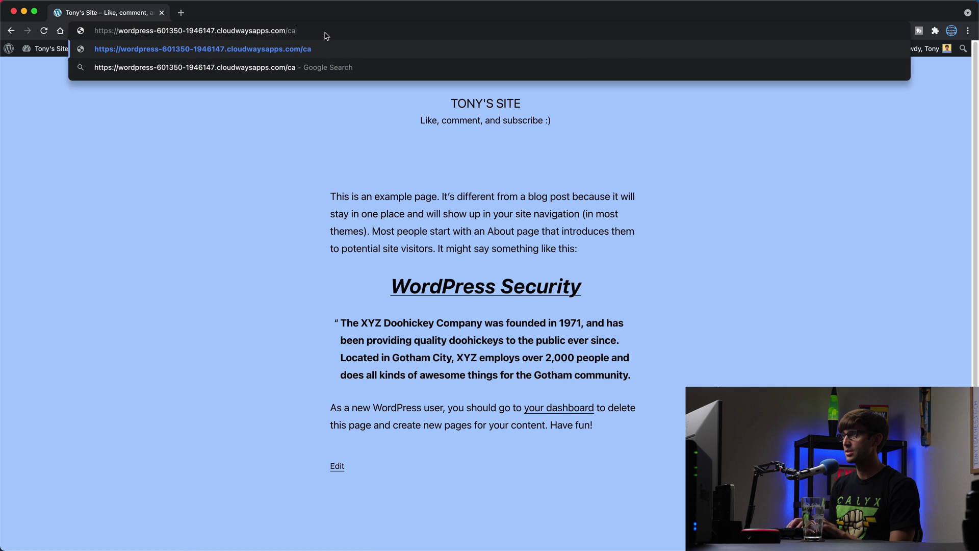
type("c")
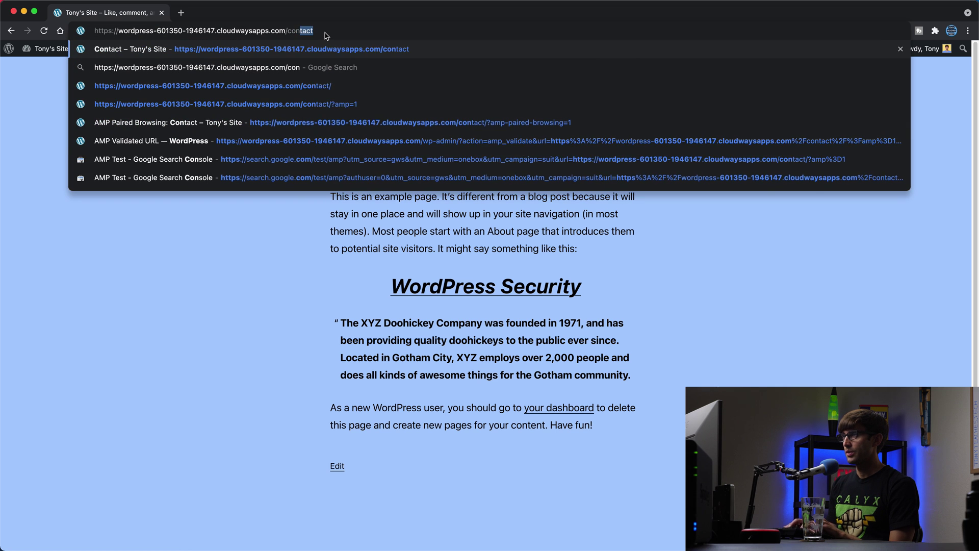
key("Return")
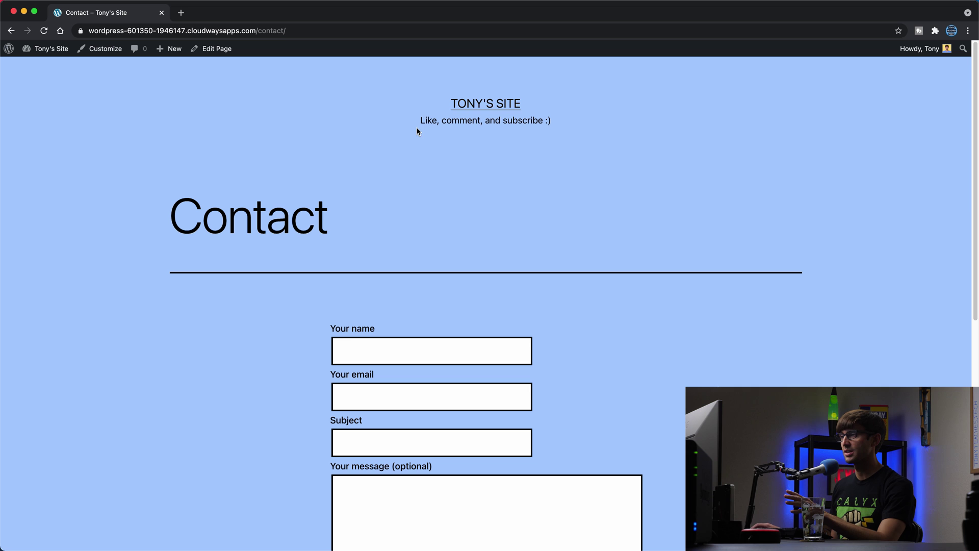
Review the Contact page's name, email, subject and message form, then return to the Dashboard.
scroll(425, 148, "down", 3)
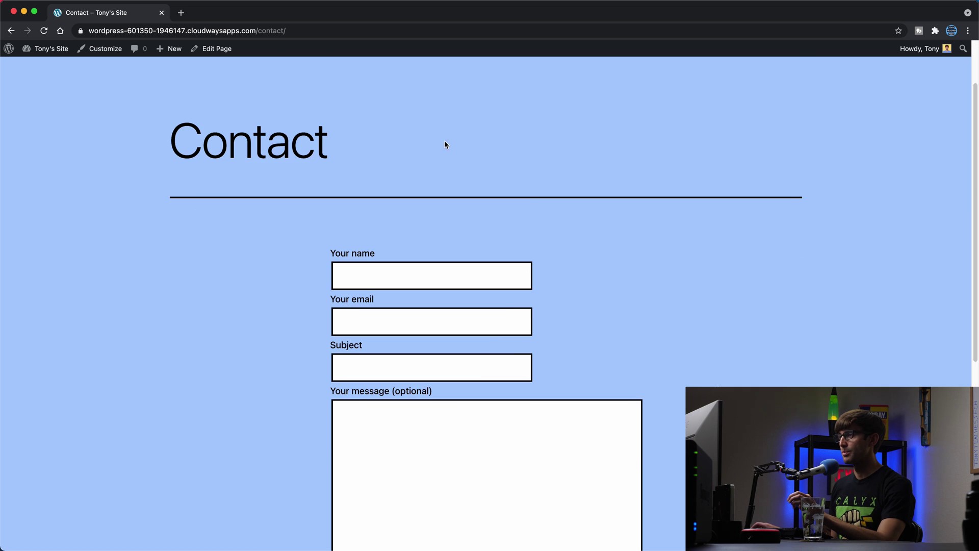
scroll(444, 143, "down", 4)
scroll(446, 138, "up", 5)
left_click(45, 49)
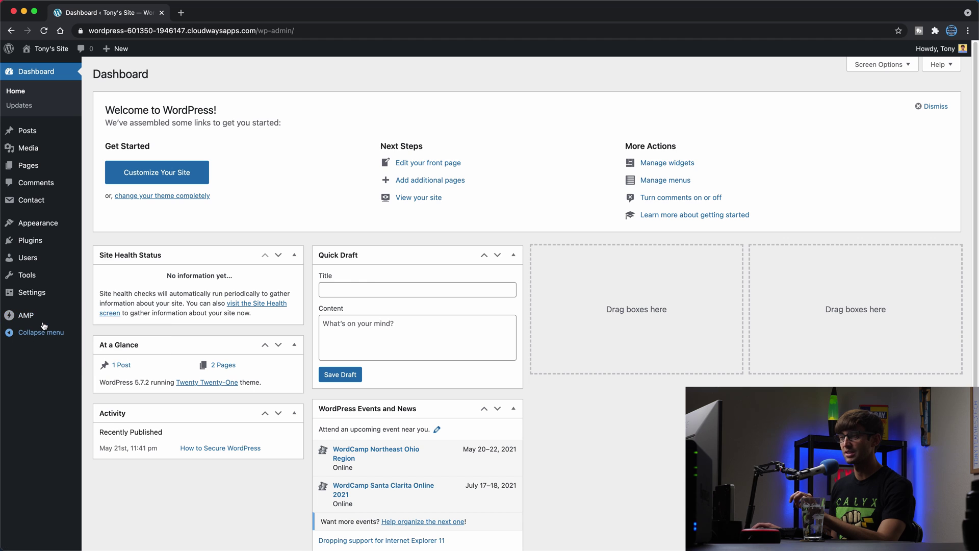
mouse_move(26, 315)
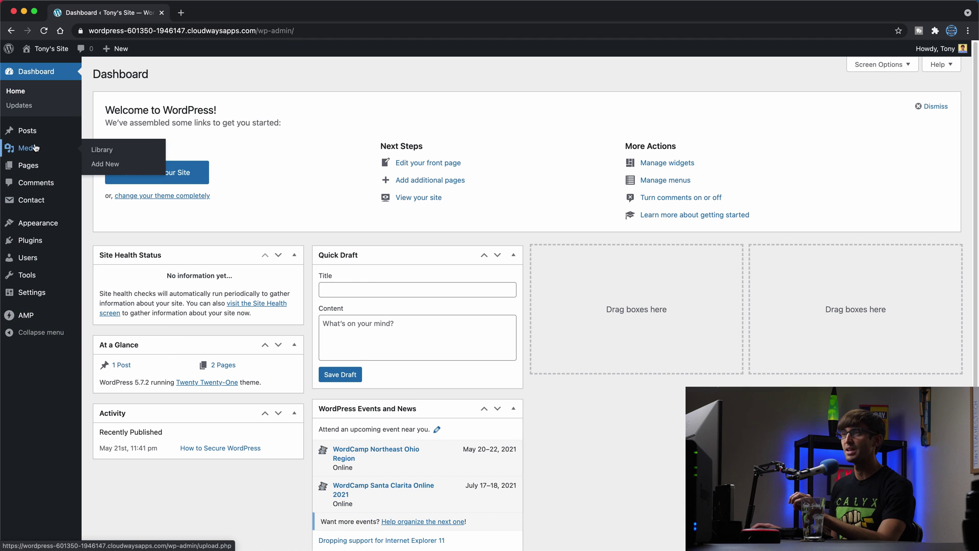
Switch on Enable AMP for the Contact page, update it, and return to the Pages list.
left_click(31, 167)
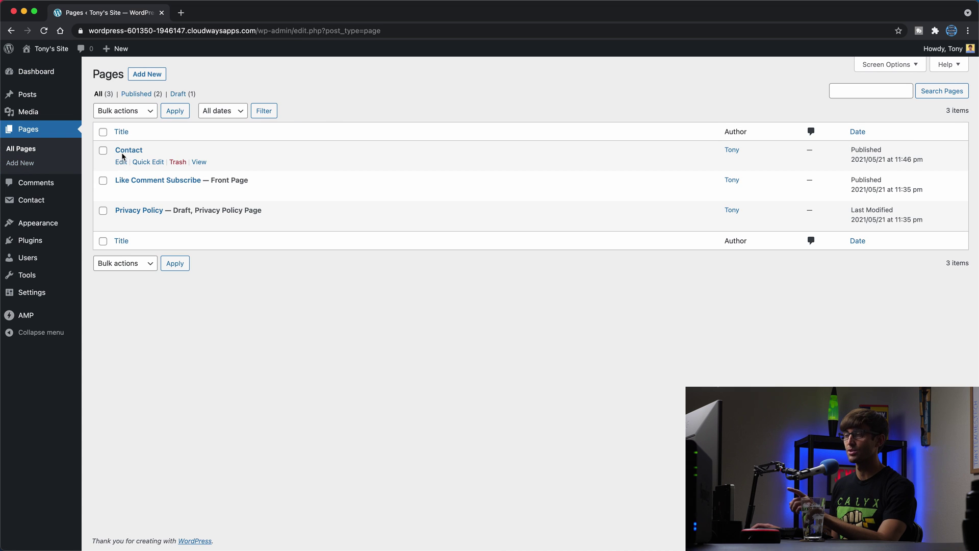
left_click(122, 162)
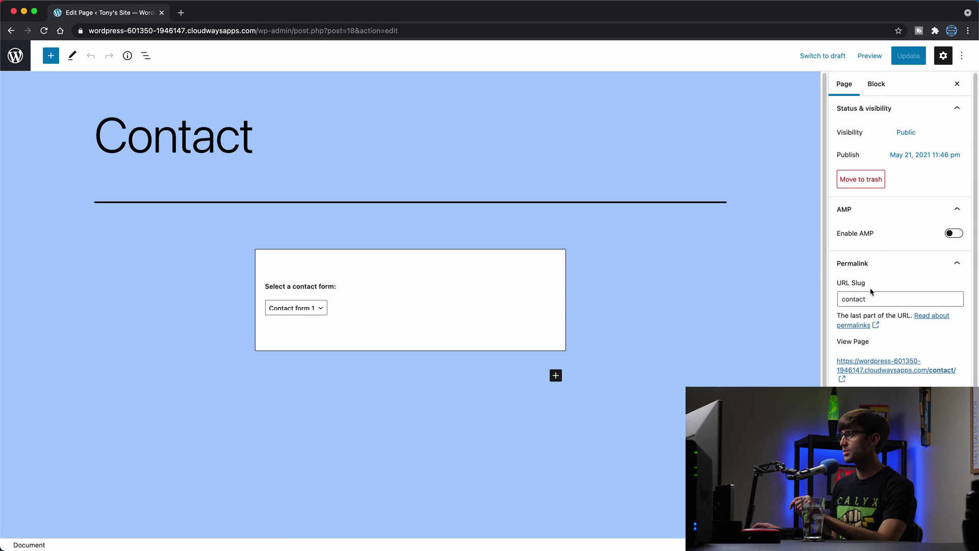
left_click(950, 234)
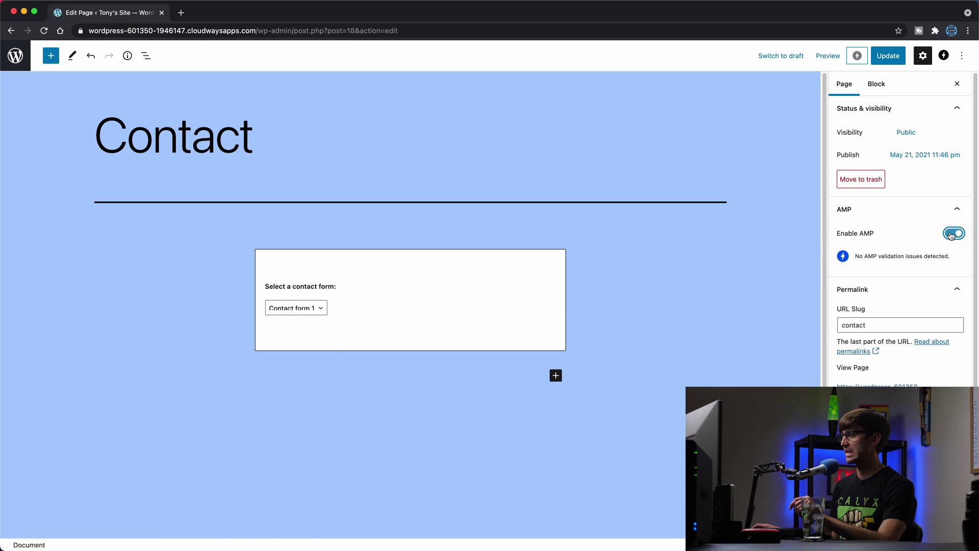
left_click(957, 234)
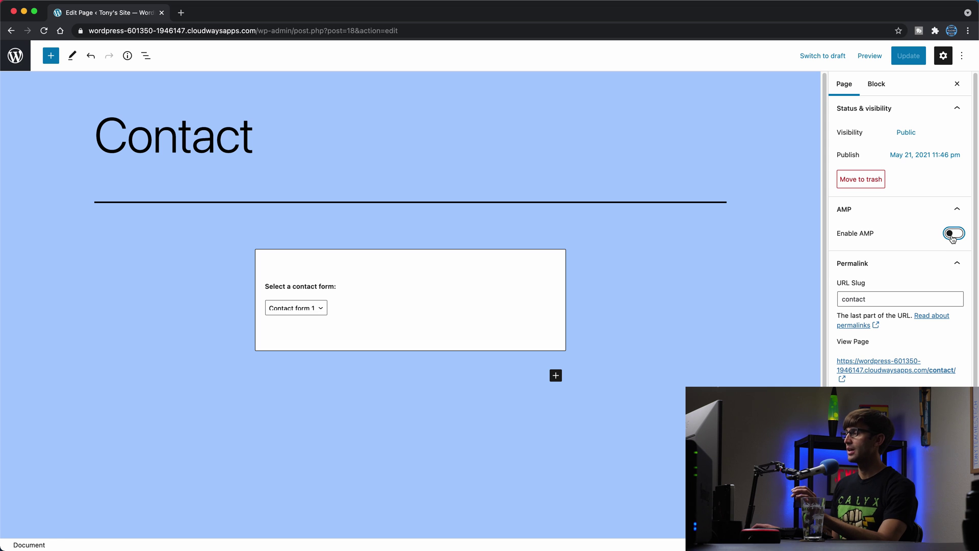
left_click(952, 235)
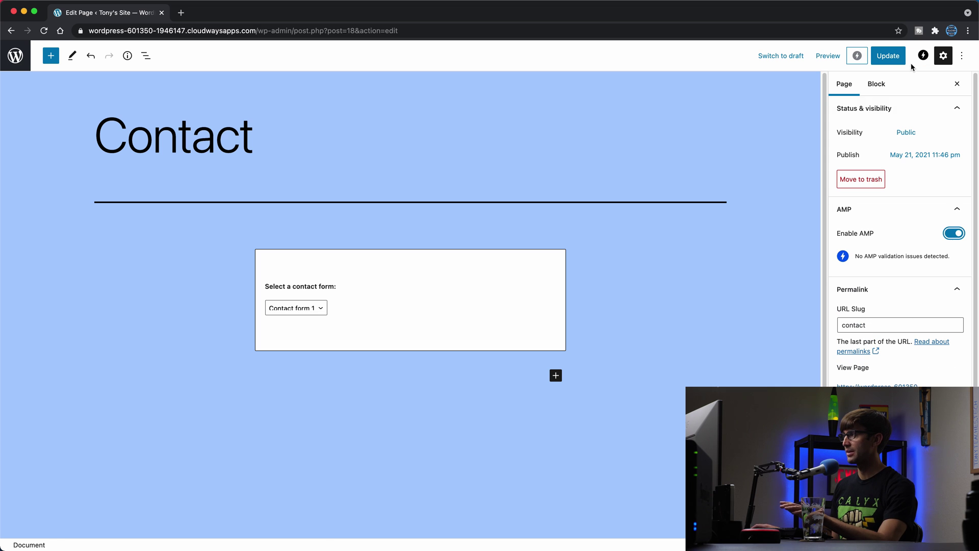
left_click(888, 56)
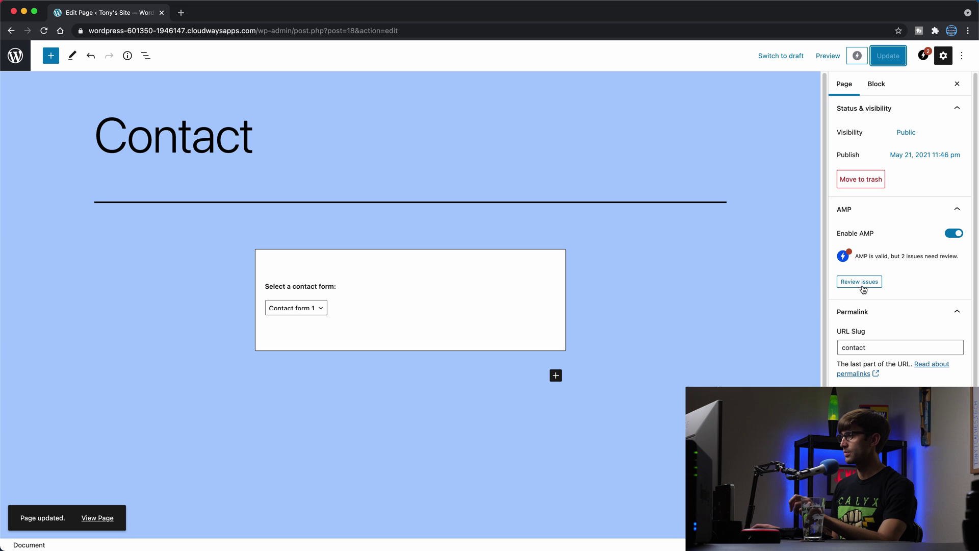
left_click(26, 61)
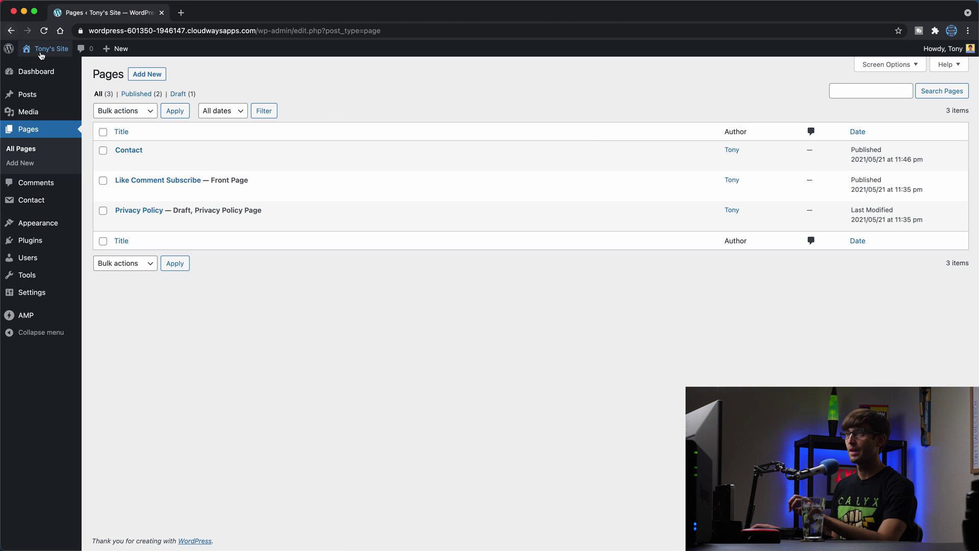
Load the live /contact/ page and switch to its AMP version at /contact/?amp=1.
left_click(42, 51)
left_click_drag(278, 32, 338, 40)
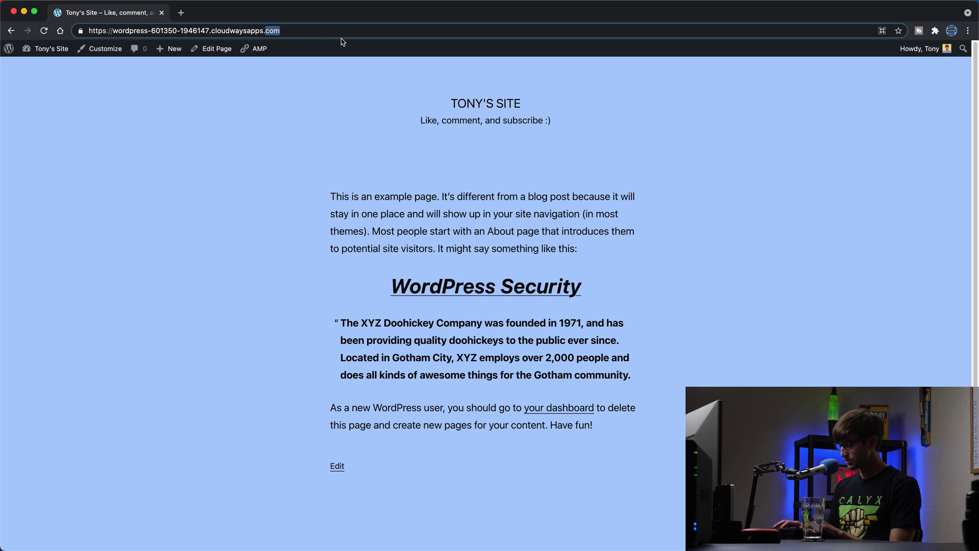
type("com/con")
key("Return")
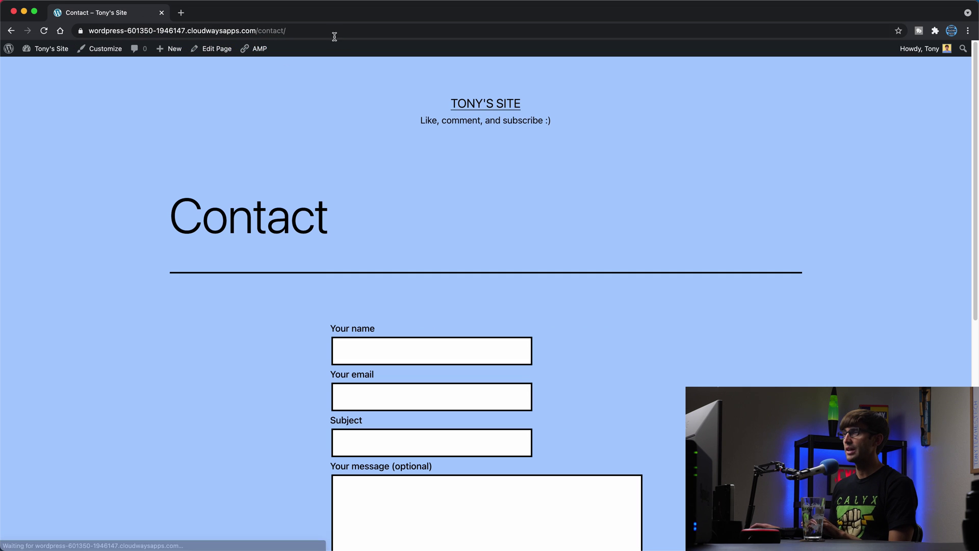
mouse_move(257, 56)
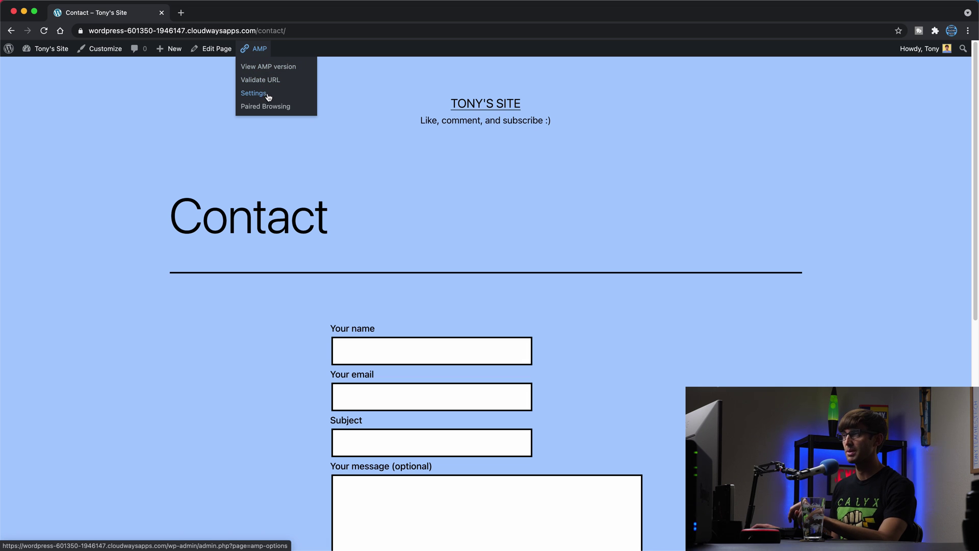
left_click(273, 66)
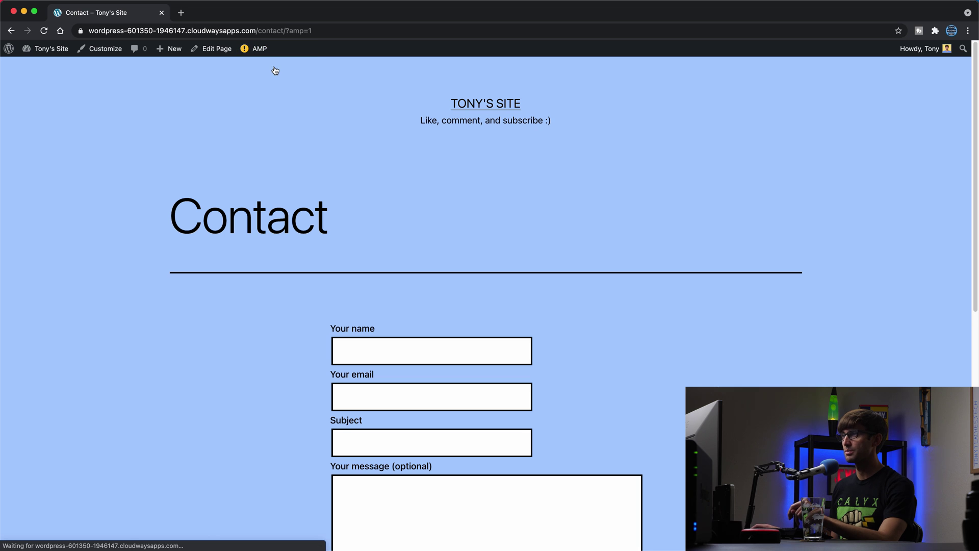
mouse_move(250, 51)
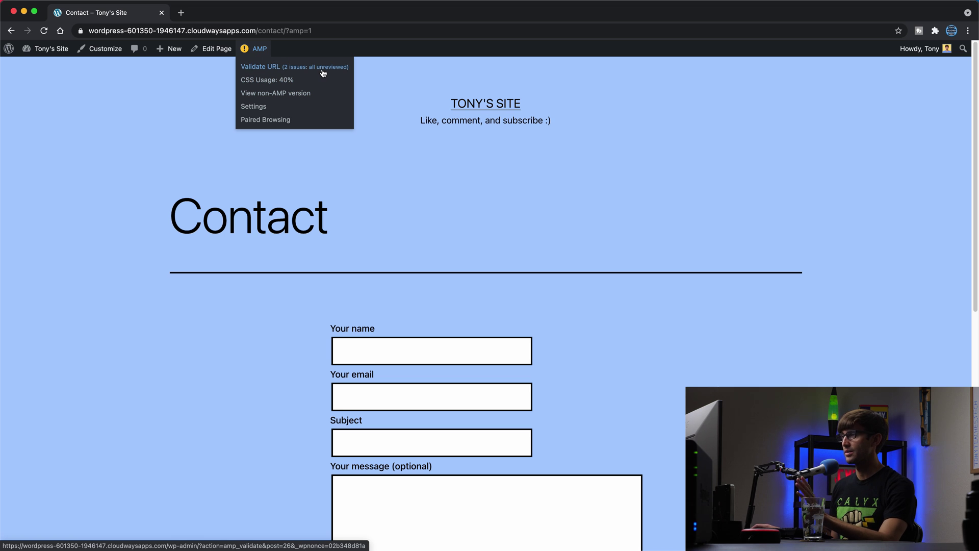
scroll(470, 210, "down", 5)
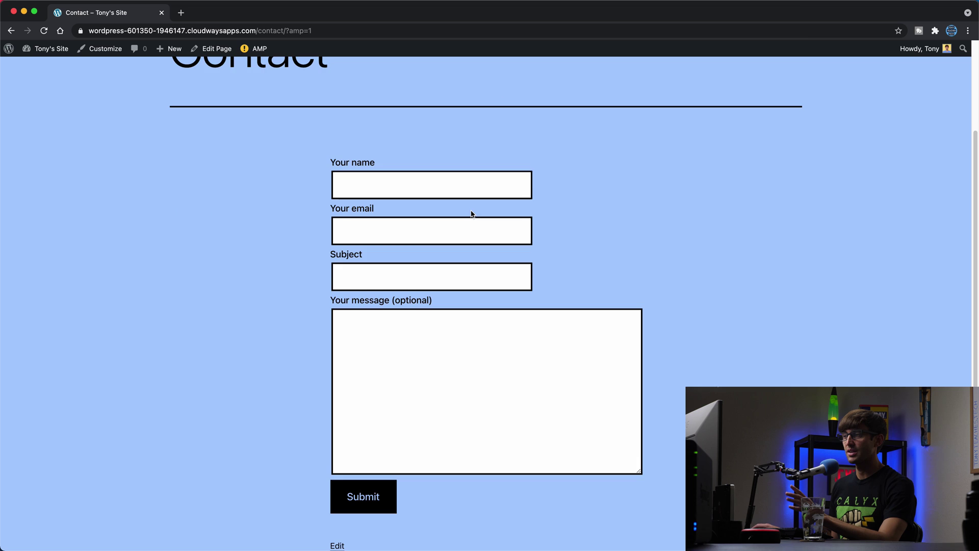
scroll(471, 213, "up", 5)
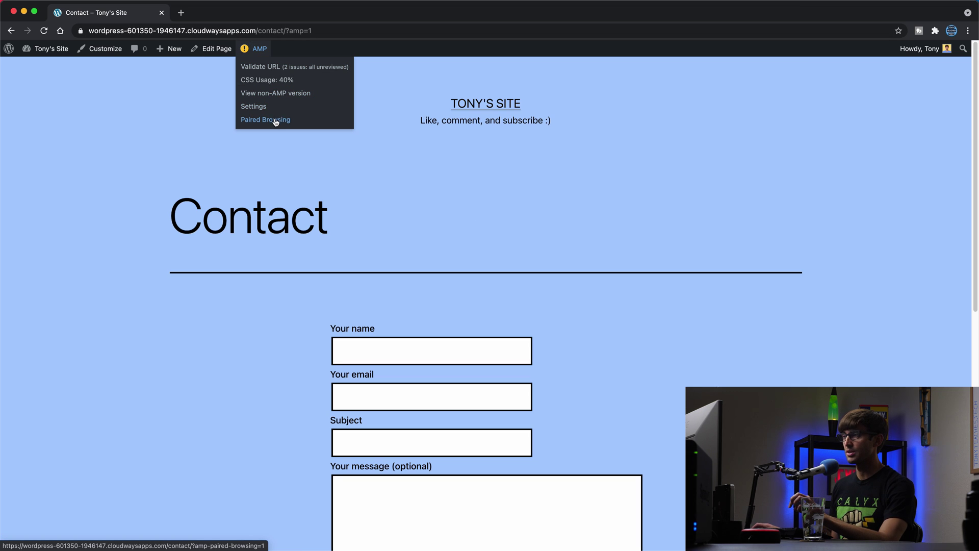
Validate /contact/?amp=1 for AMP and inspect the Invalid inline script error from Contact Form 7.
left_click(277, 68)
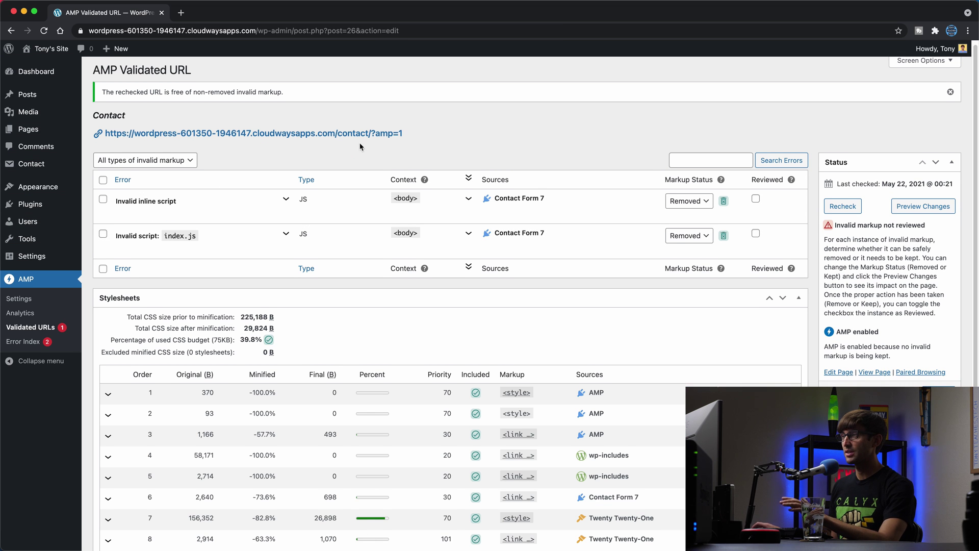
mouse_move(211, 217)
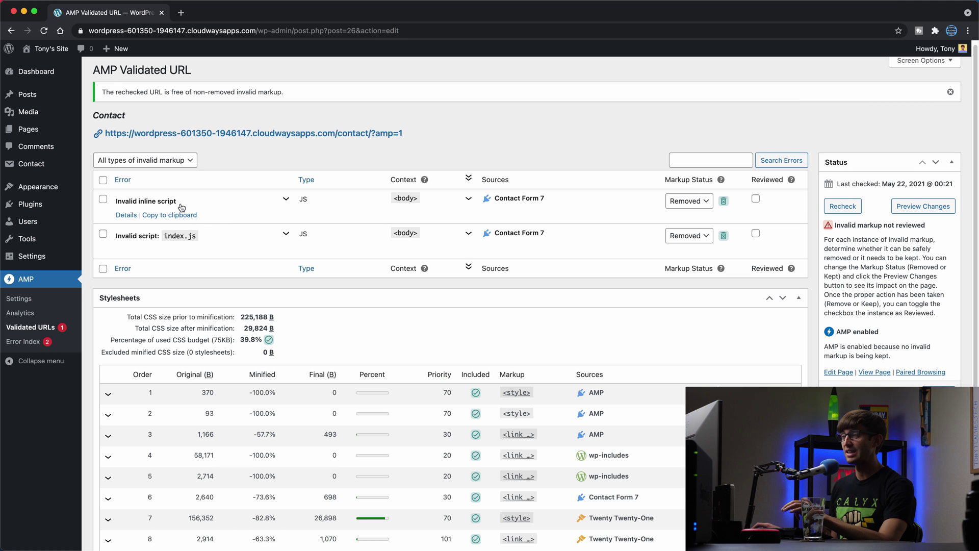
left_click(286, 200)
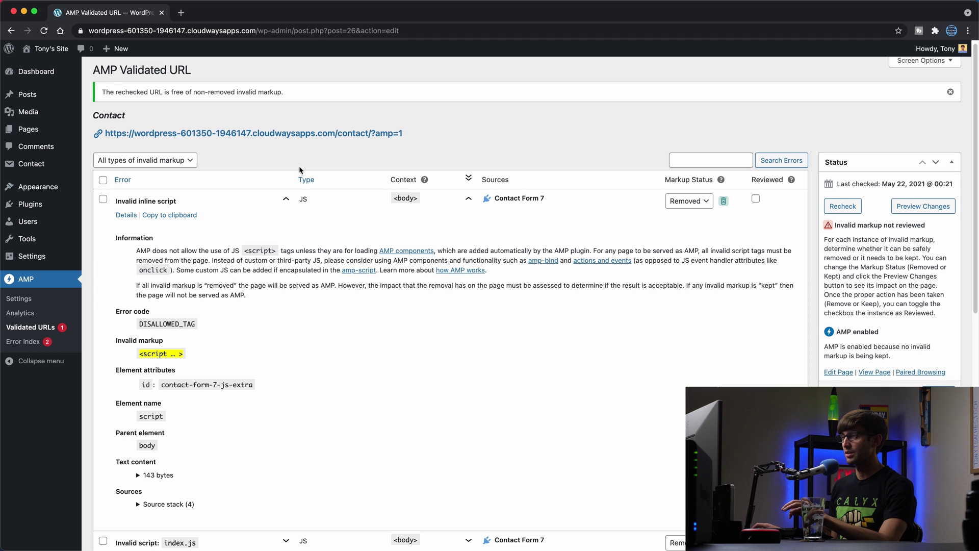
left_click(286, 200)
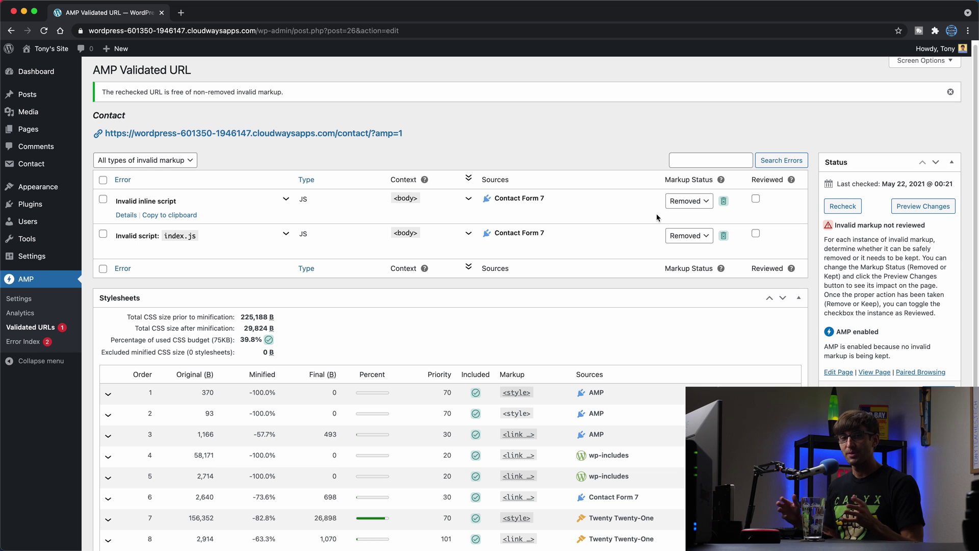
Switch off Enable AMP for the Contact page, update it, and return to the Pages list.
left_click(38, 130)
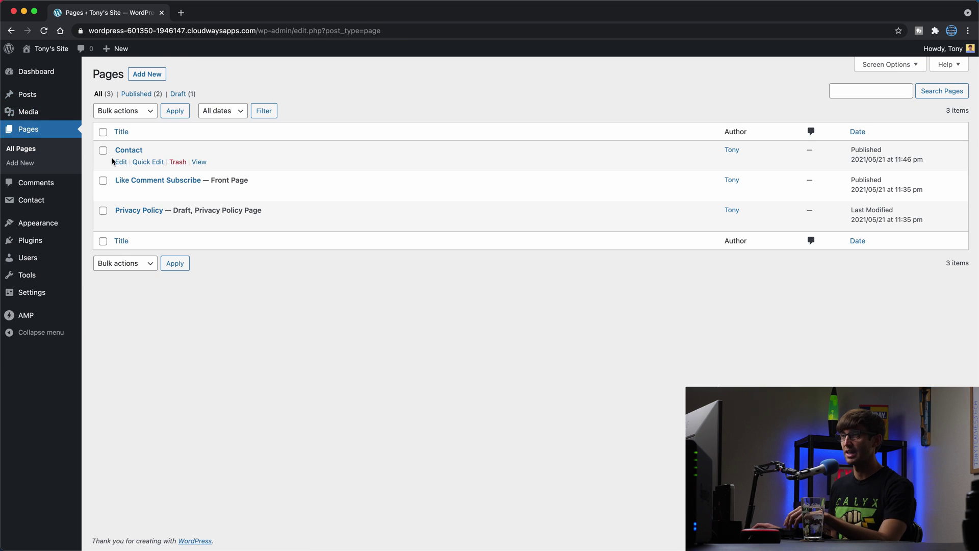
left_click(121, 162)
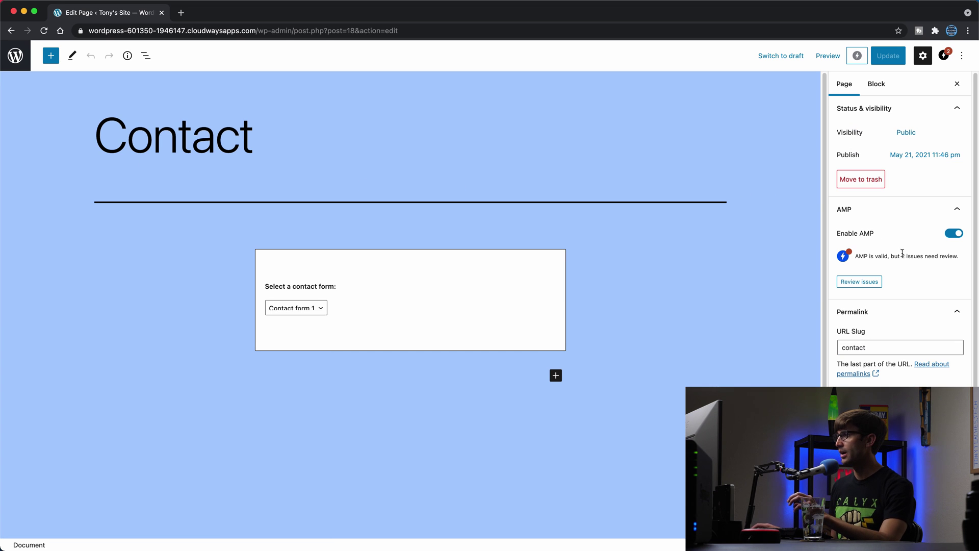
left_click(954, 233)
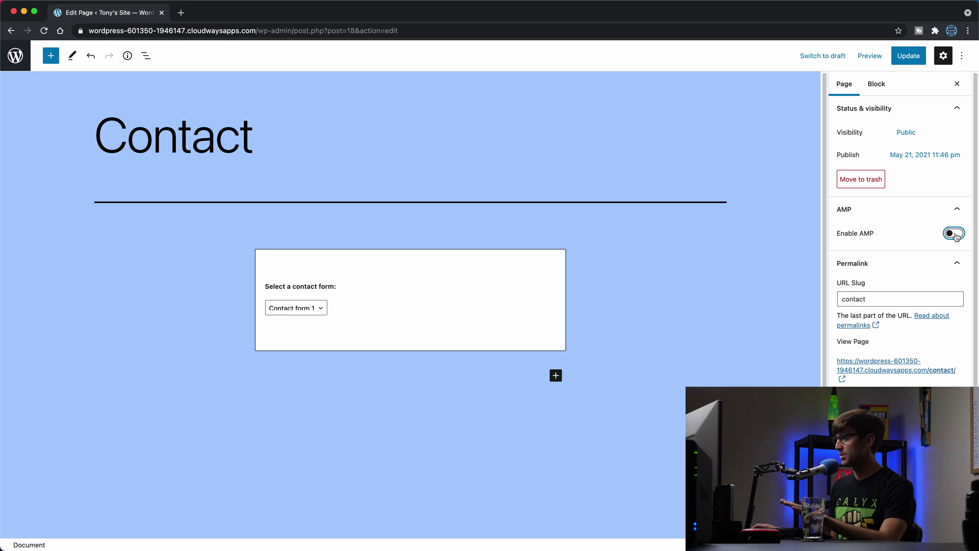
left_click(909, 57)
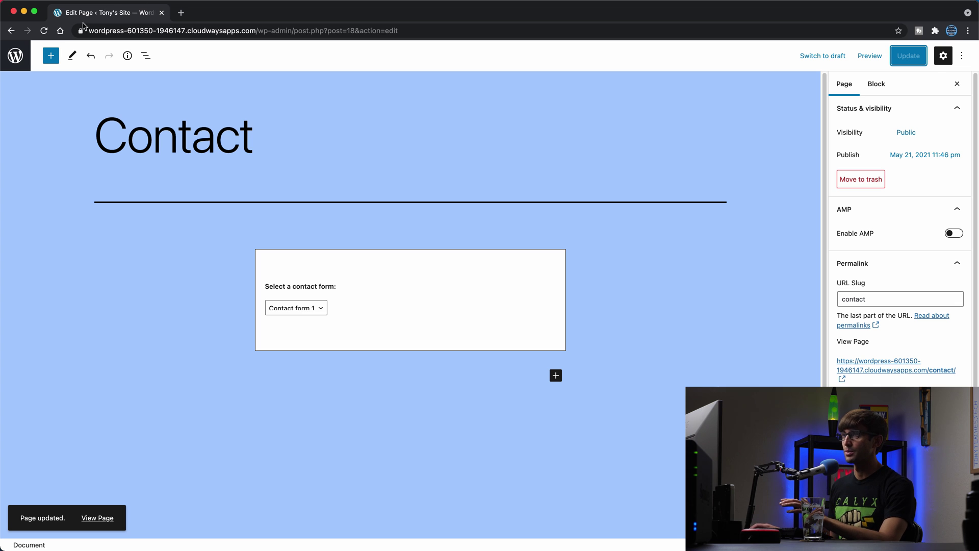
left_click(23, 58)
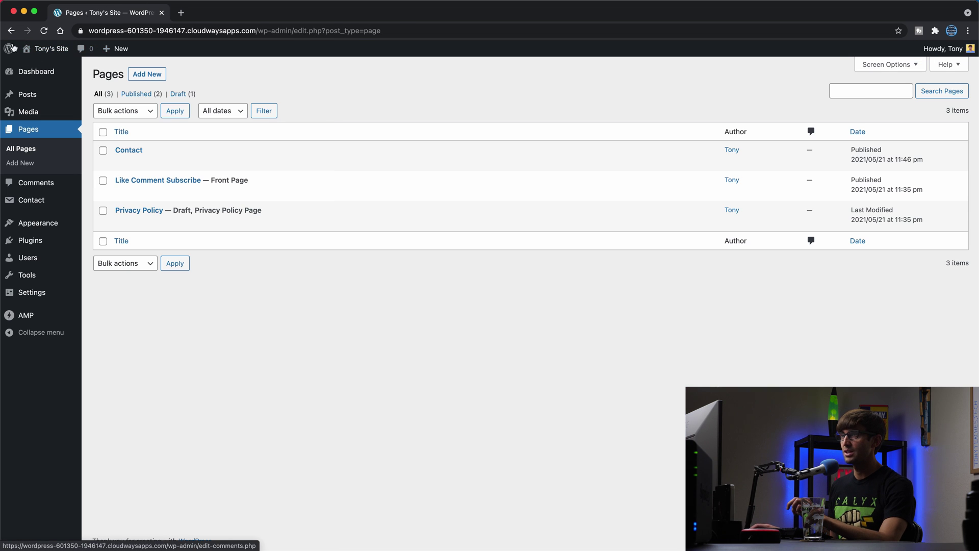
Load the live /contact/ page to confirm no AMP version is offered, then go to the Dashboard.
left_click(51, 48)
left_click(265, 28)
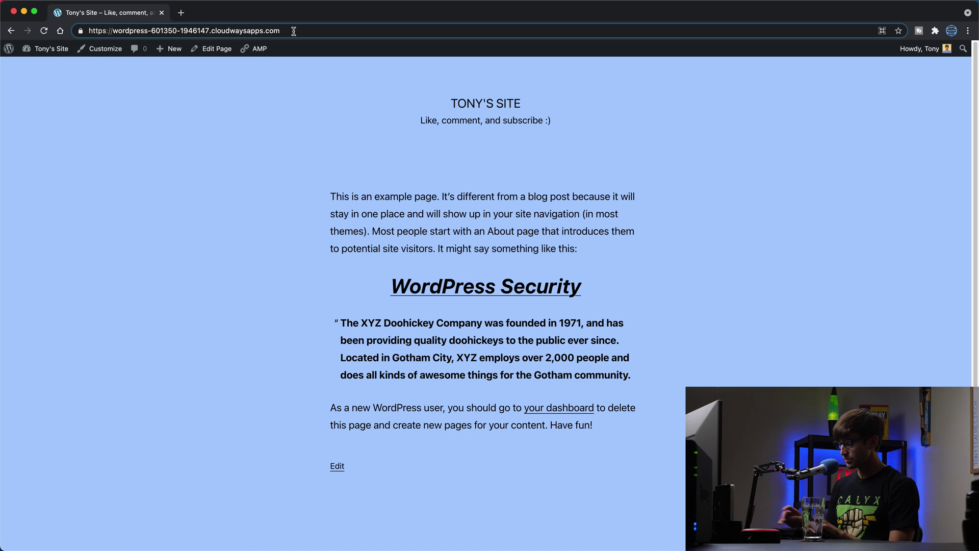
type("co")
key("Return")
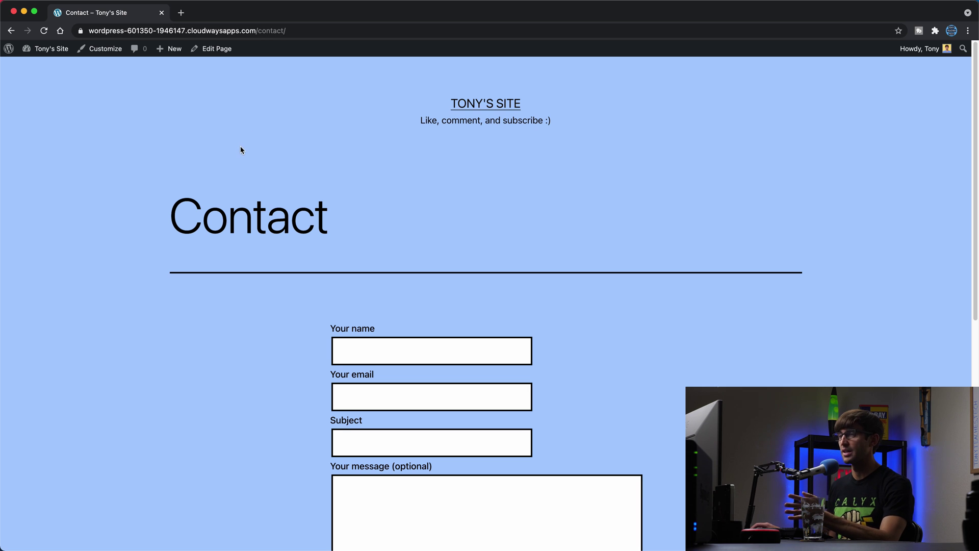
left_click(50, 53)
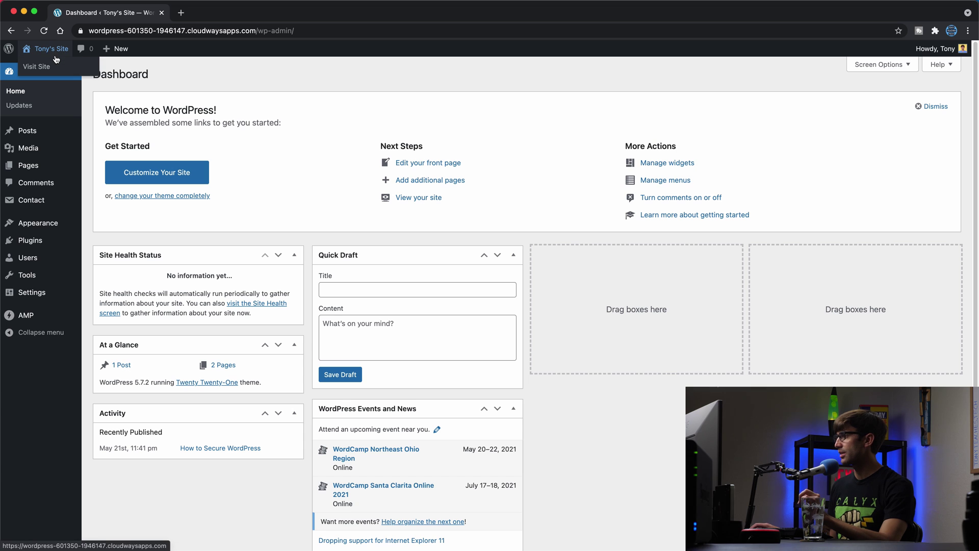
Open AMP > Validated URLs to see /contact/ with 2 removed scripts and /wordpress-security/ valid.
left_click(32, 315)
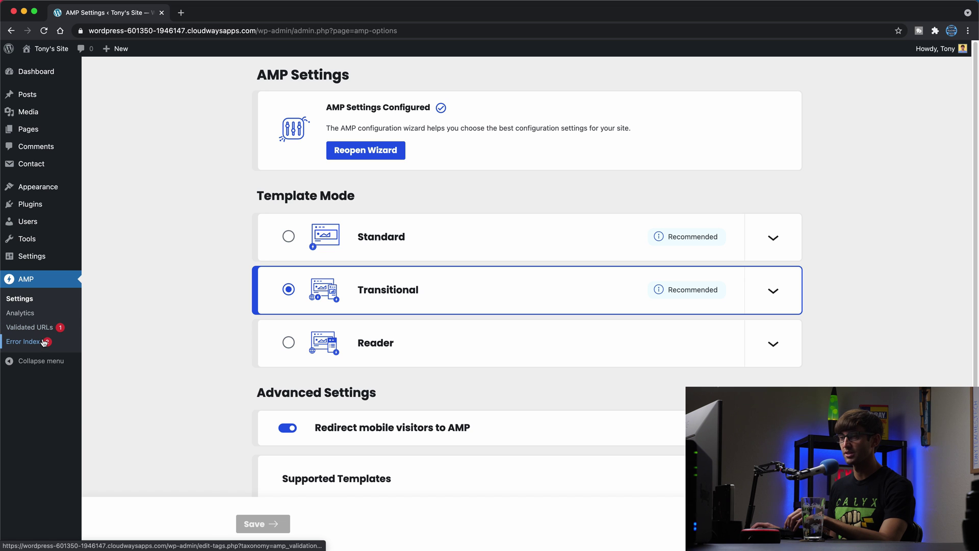
left_click(45, 330)
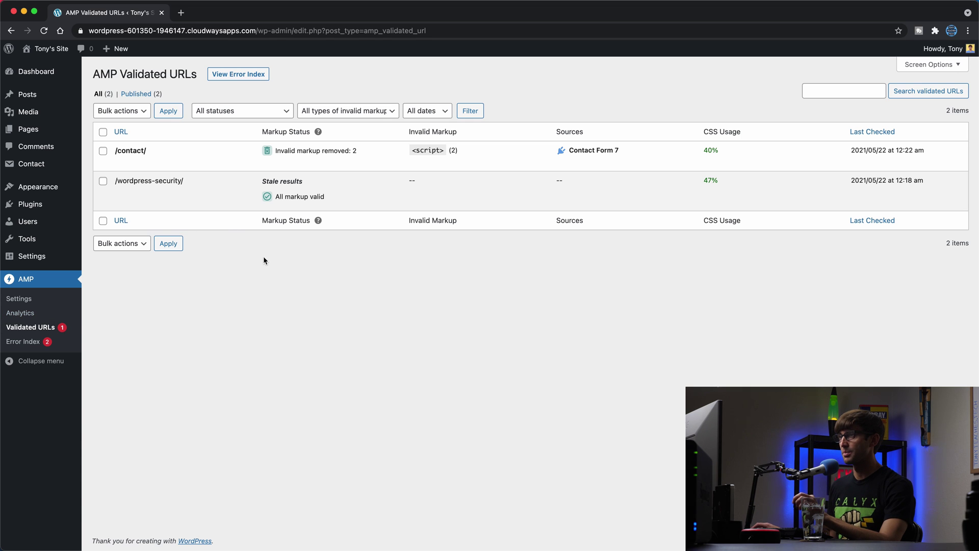
mouse_move(220, 144)
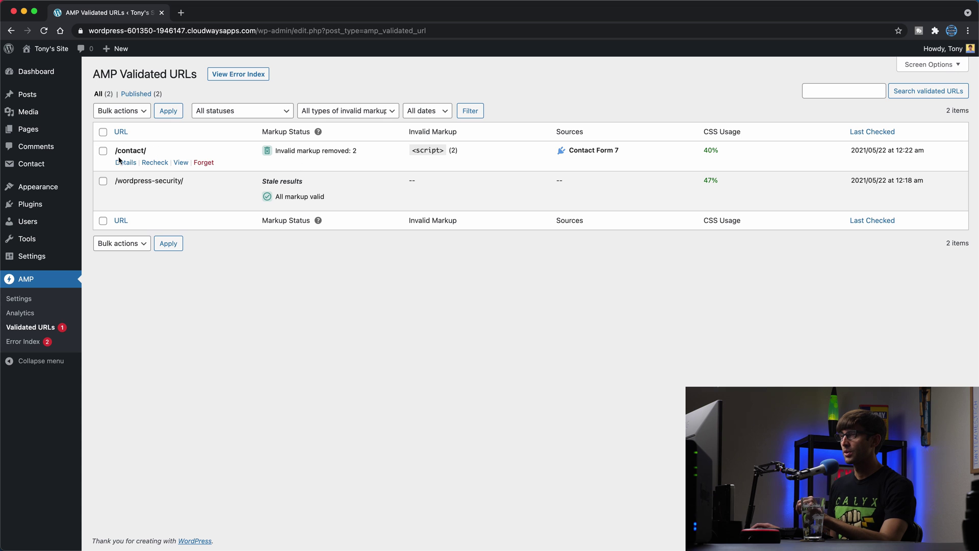
mouse_move(137, 189)
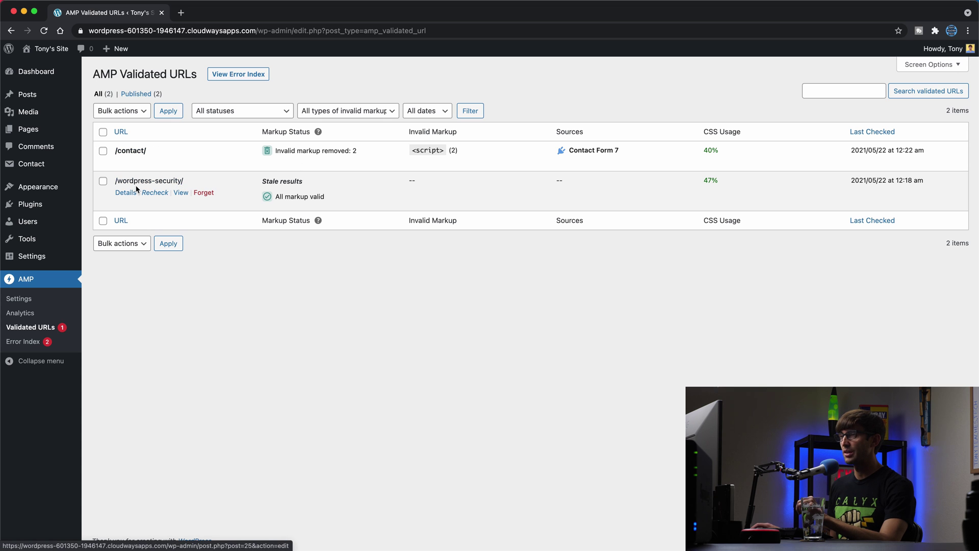
mouse_move(142, 156)
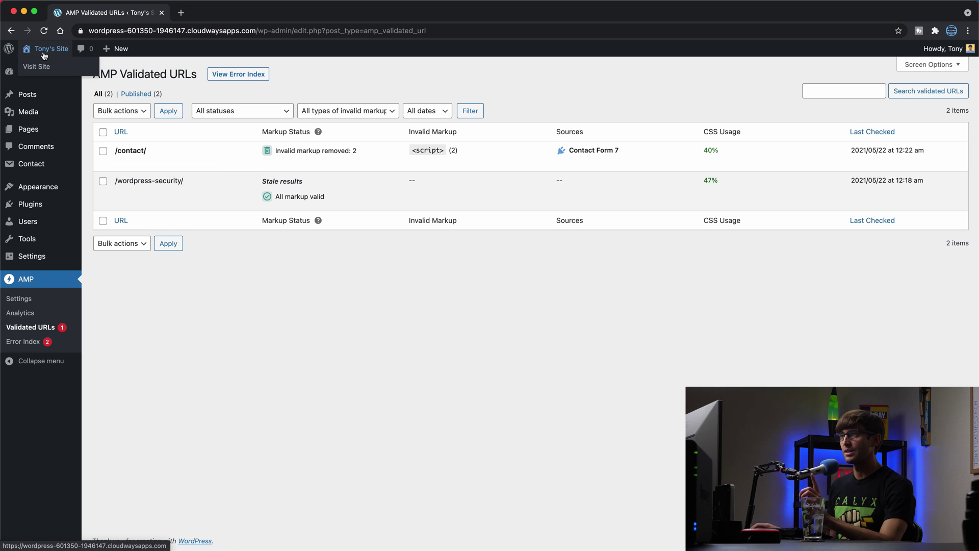
Visit the live front page showing the WordPress Security example page in non-AMP form.
left_click(43, 56)
mouse_move(265, 49)
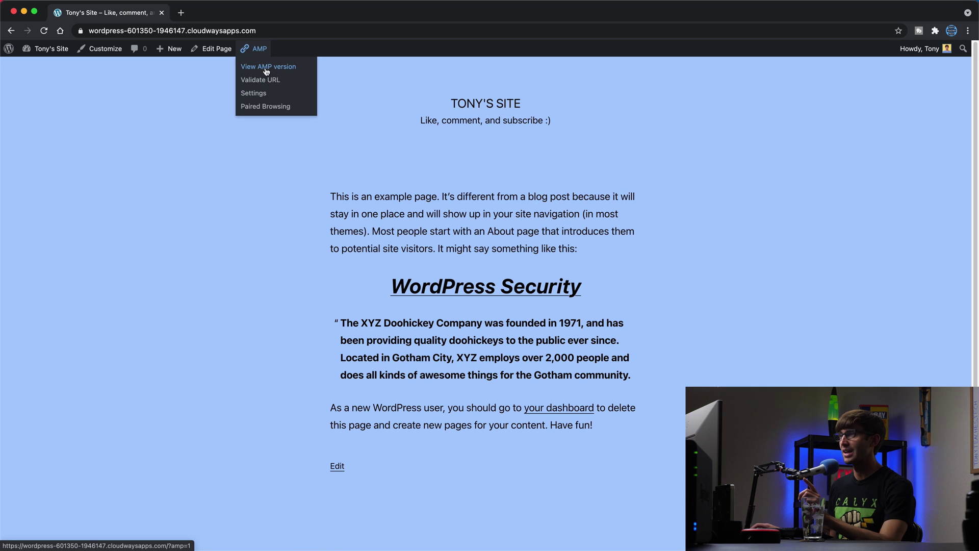